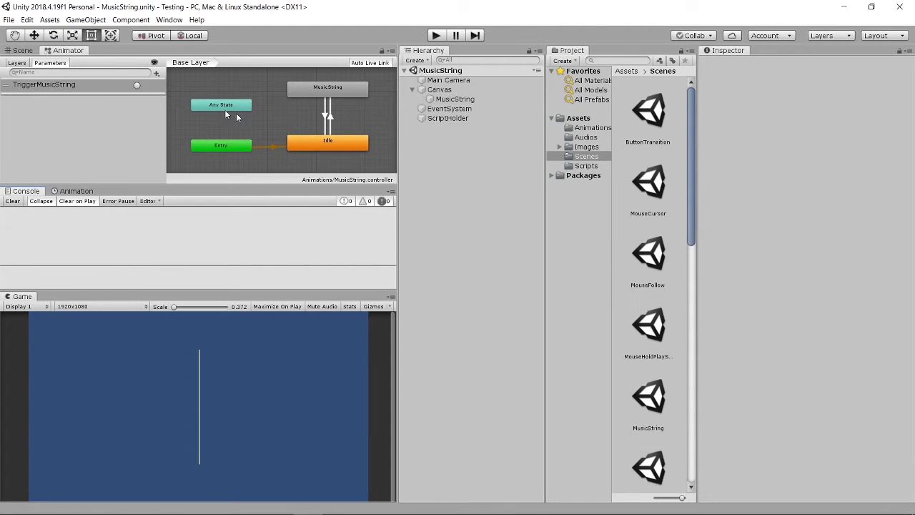
Copy the Canvas with its MusicString child and the EventSystem into a new scene, and expand the pasted Canvas
click(459, 90)
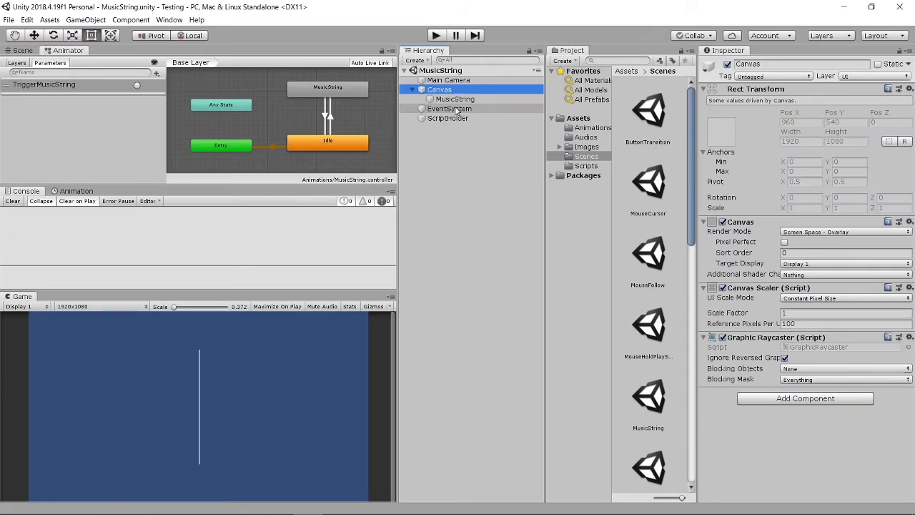
shift+click(455, 109)
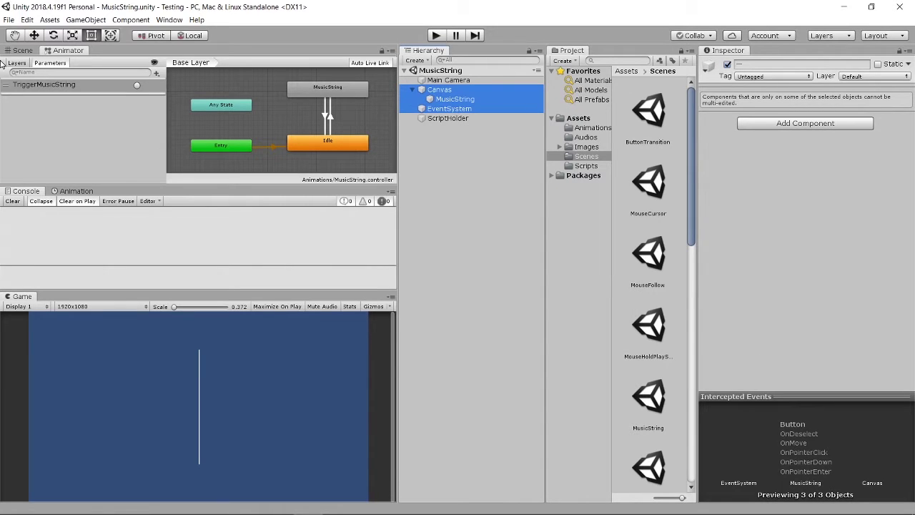
click(8, 23)
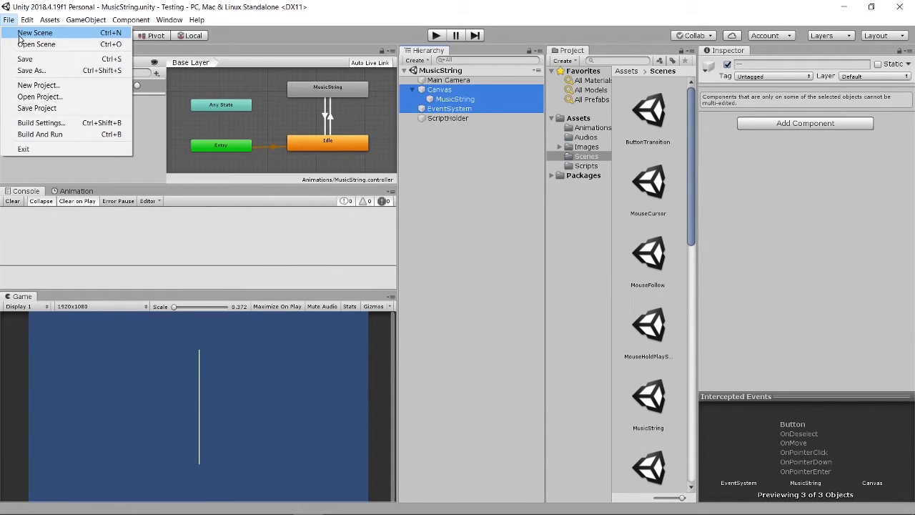
click(75, 36)
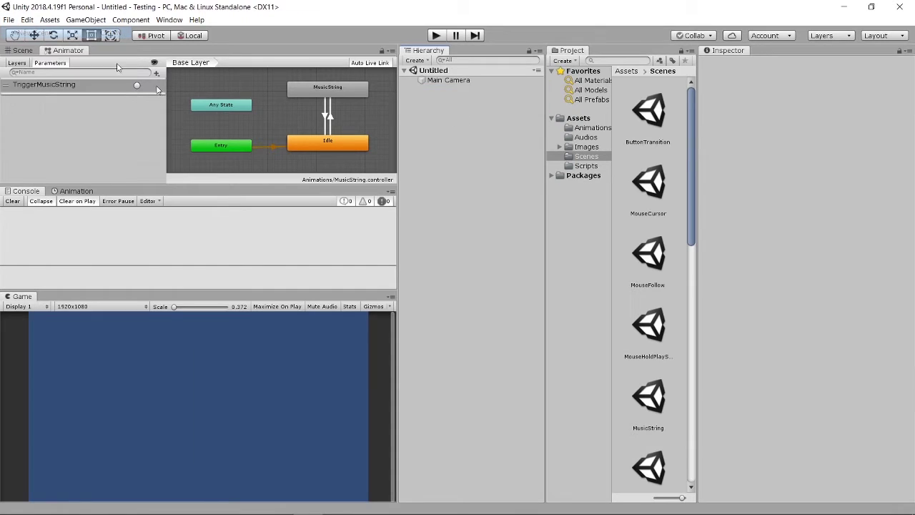
key(ctrl+v)
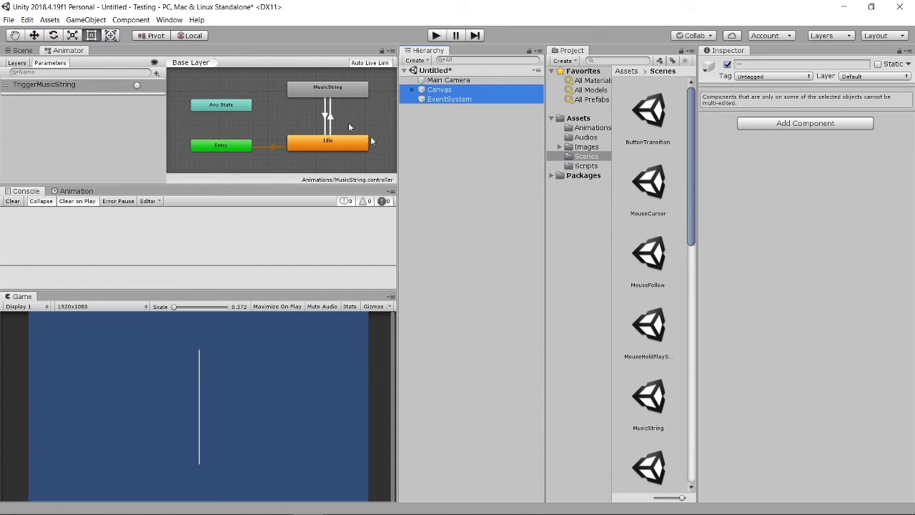
click(412, 89)
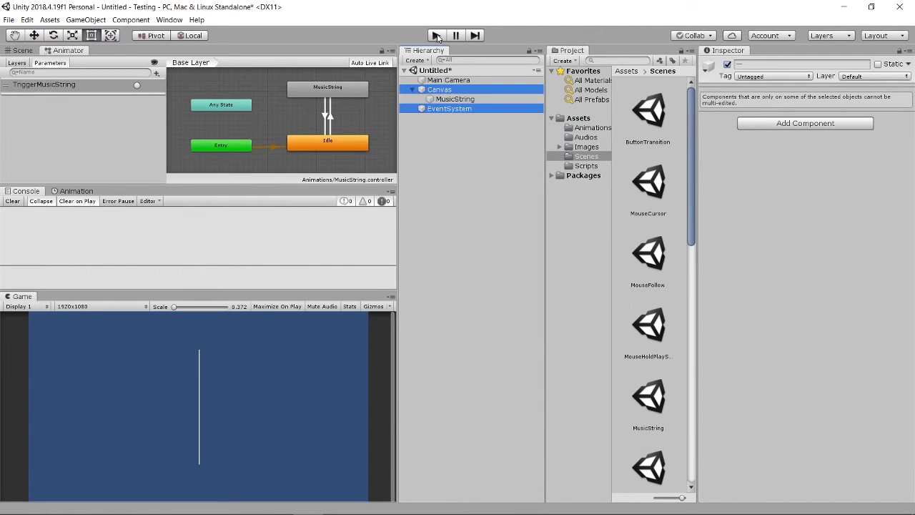
Examine the MusicString object's Animator component, its animation keyframes and the Idle -> MusicString transition conditions
click(453, 99)
scroll(786, 236, down, 10)
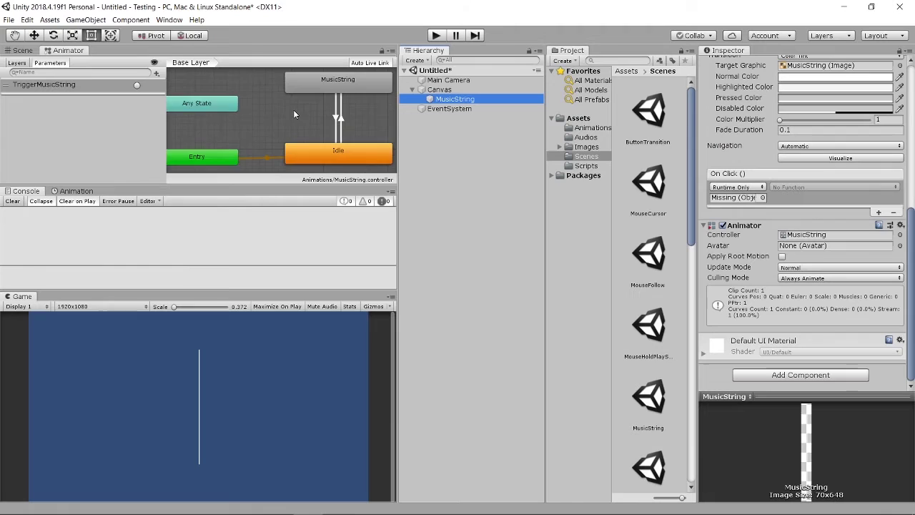
scroll(294, 109, down, 2)
click(305, 125)
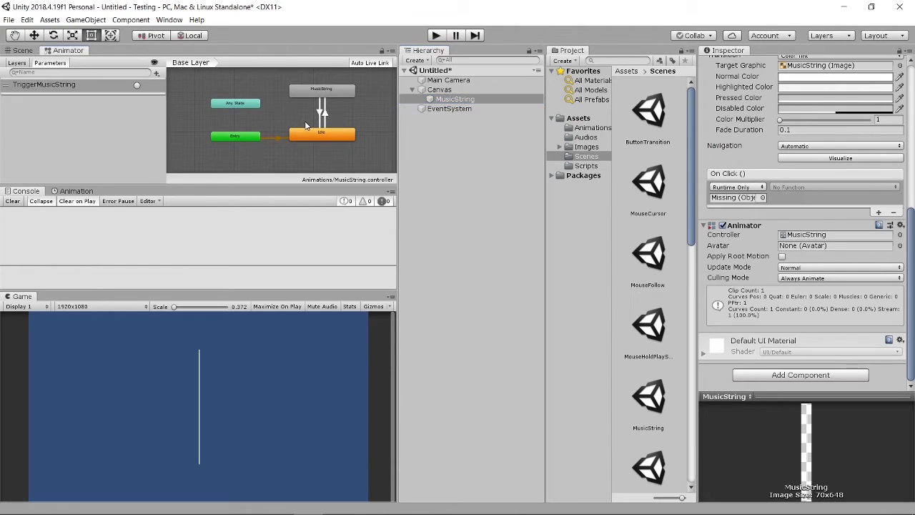
click(72, 193)
scroll(320, 113, down, 1)
scroll(320, 112, up, 3)
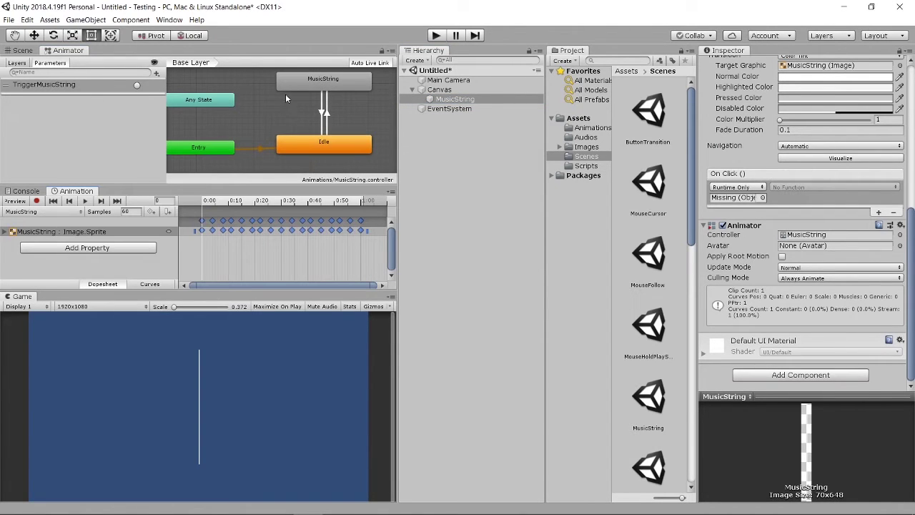
click(326, 114)
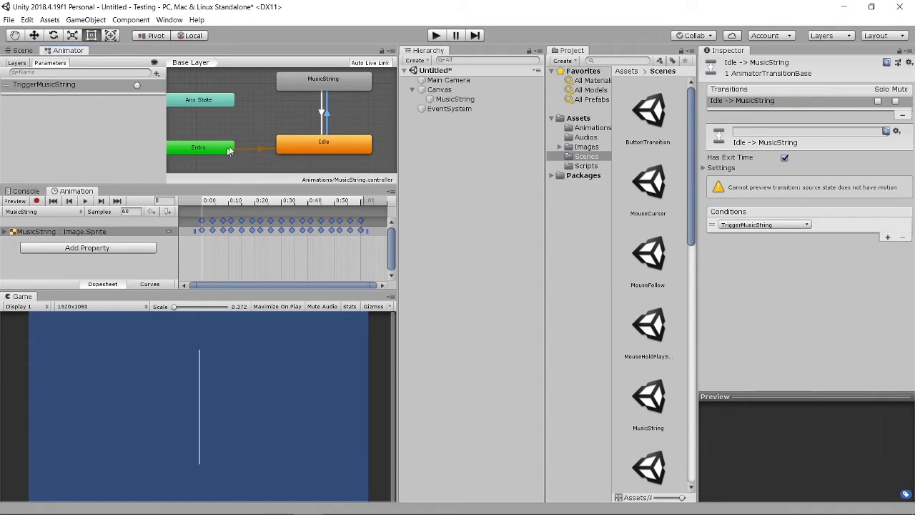
Set the MusicString state as the layer default state, nudge its node slightly, and play-test the scene
click(299, 77)
scroll(293, 91, down, 1)
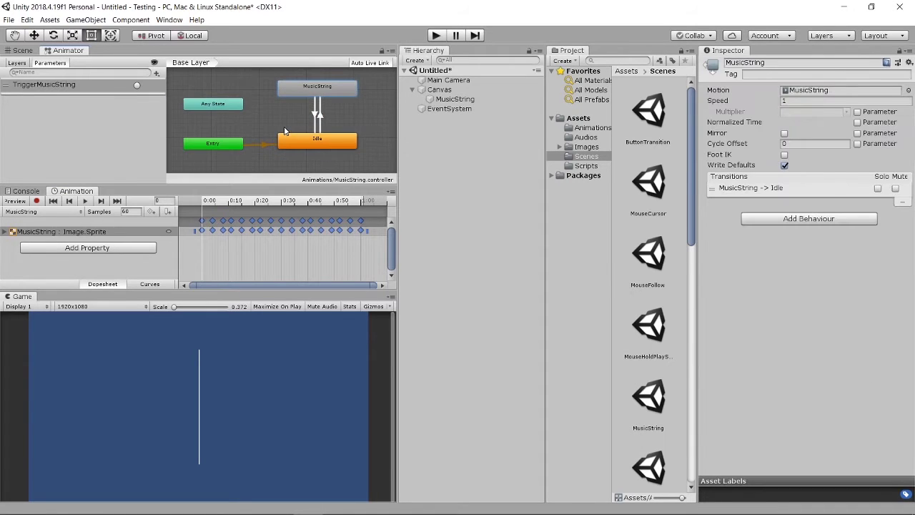
middle_drag(285, 130, 291, 129)
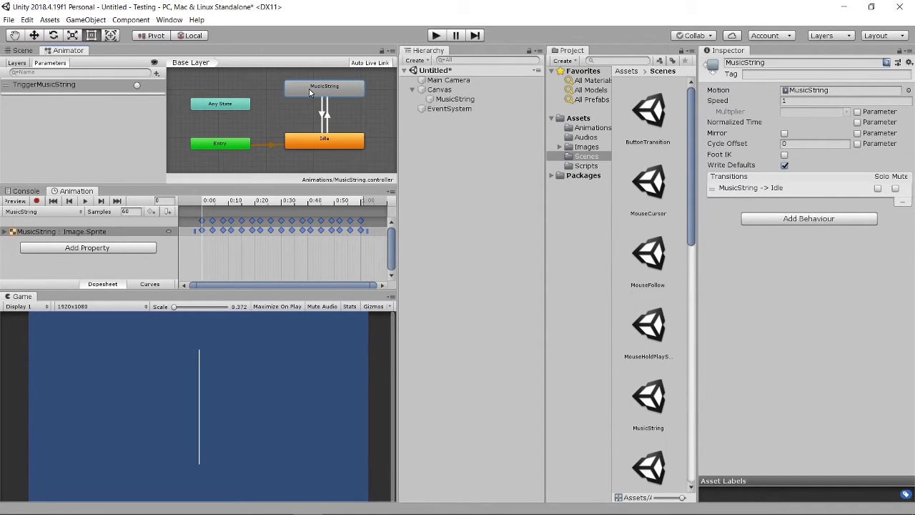
right_click(310, 92)
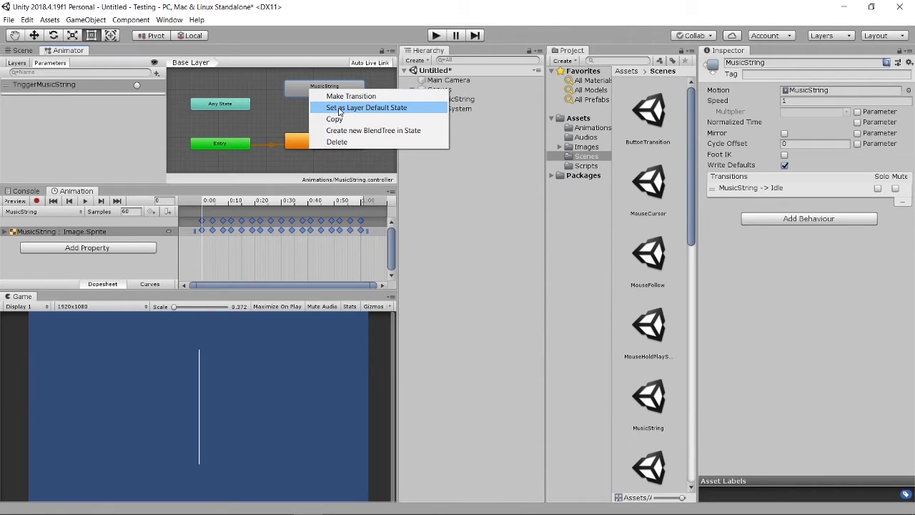
click(339, 108)
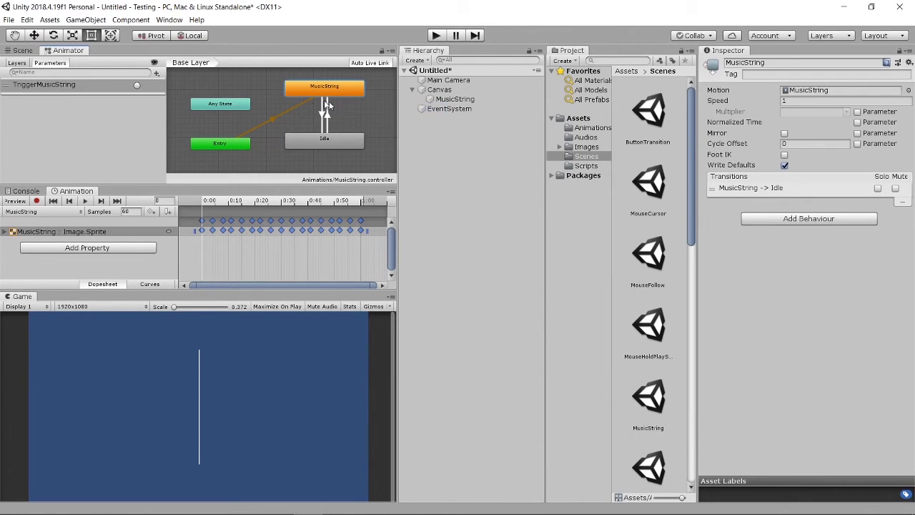
drag(325, 89, 320, 95)
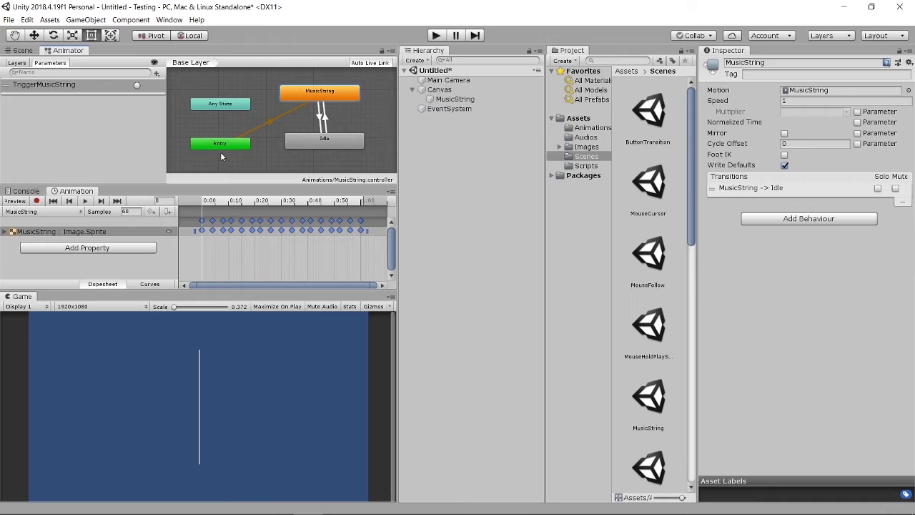
click(436, 36)
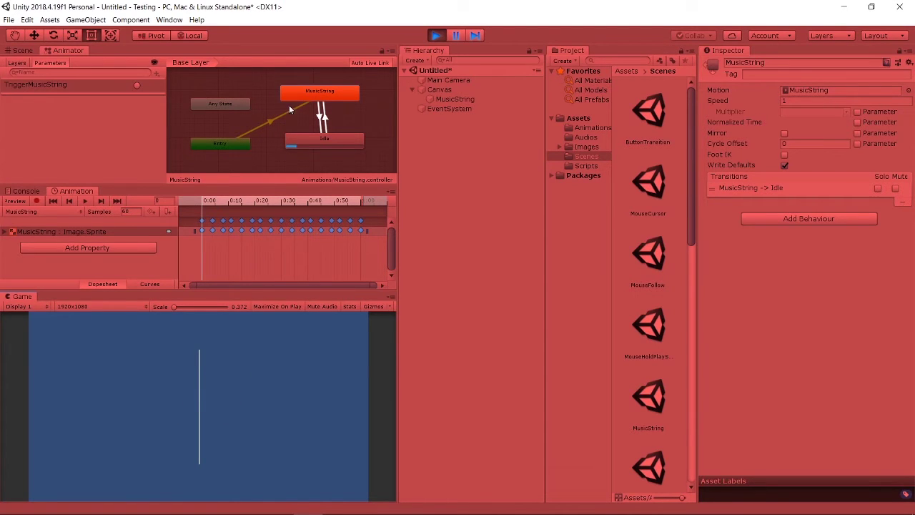
click(436, 36)
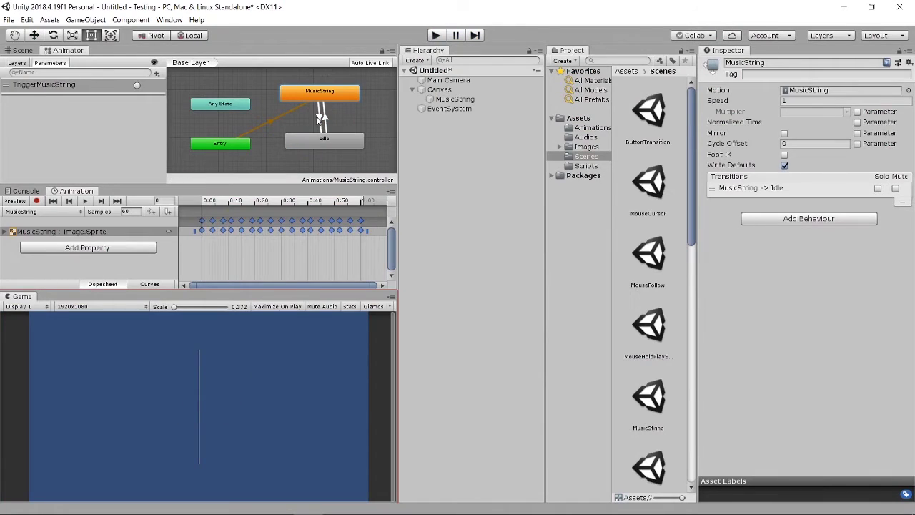
Delete the MusicString -> Idle transition from the state graph and play-test the scene
click(321, 120)
click(316, 120)
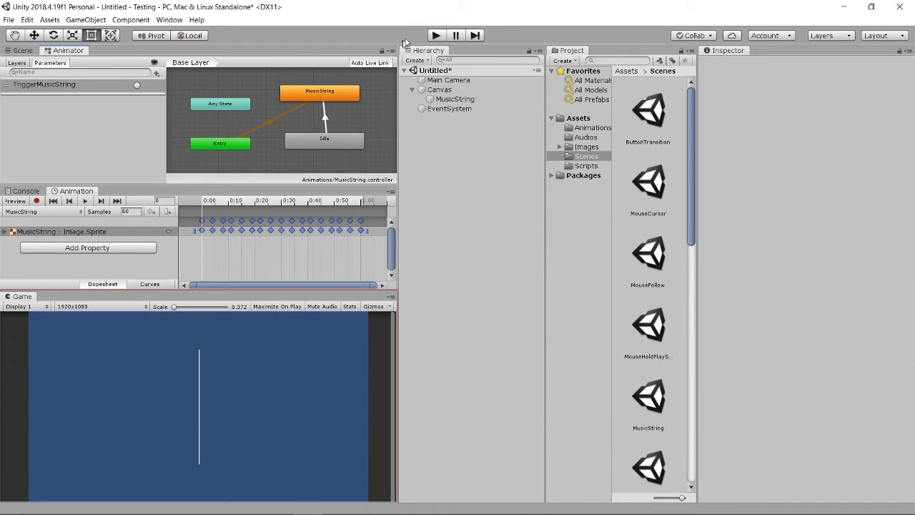
click(350, 92)
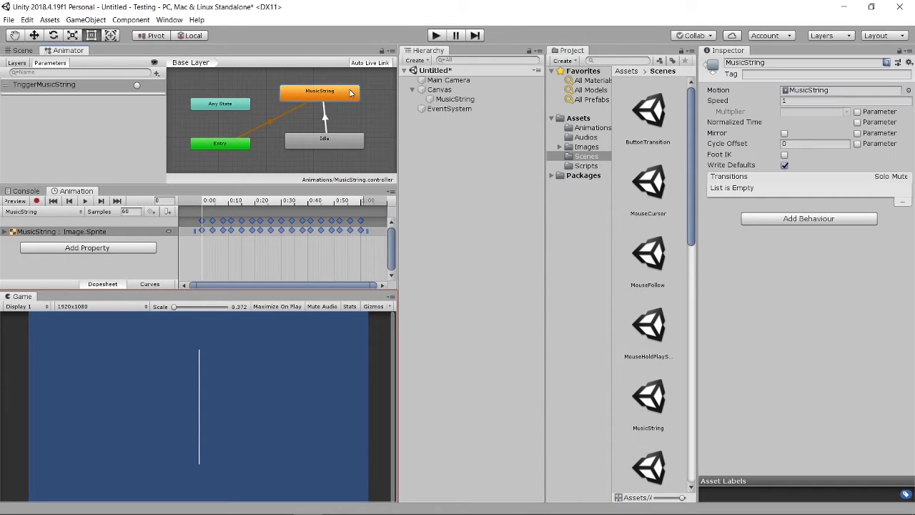
click(436, 35)
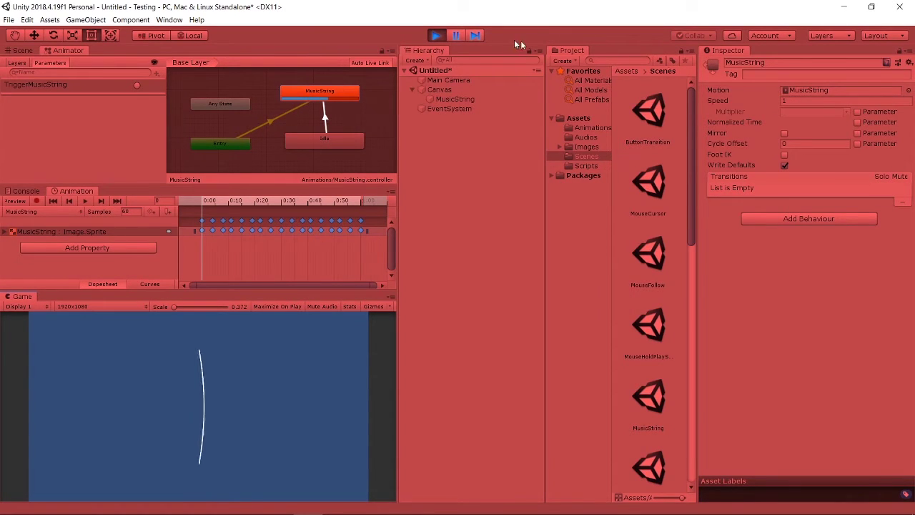
click(436, 36)
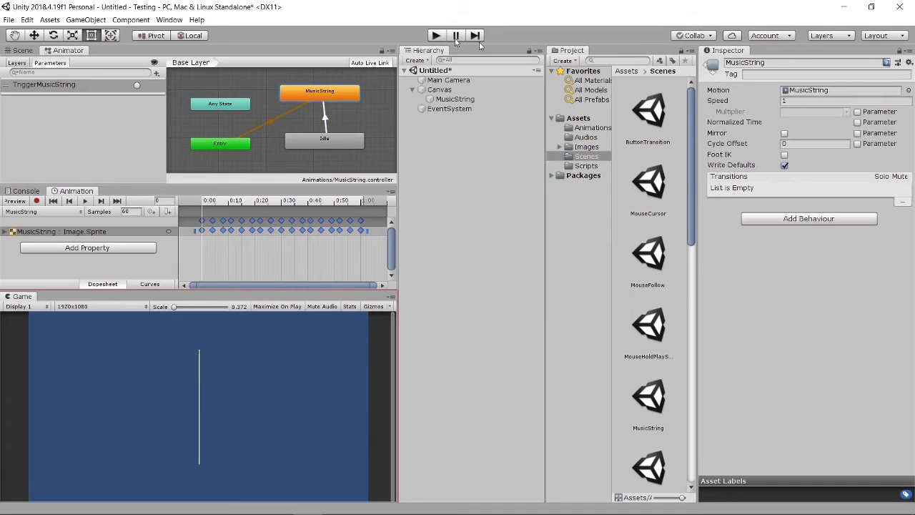
Set the MusicString state's speed to 0 and play-test the scene while watching the state's progress bar
click(794, 102)
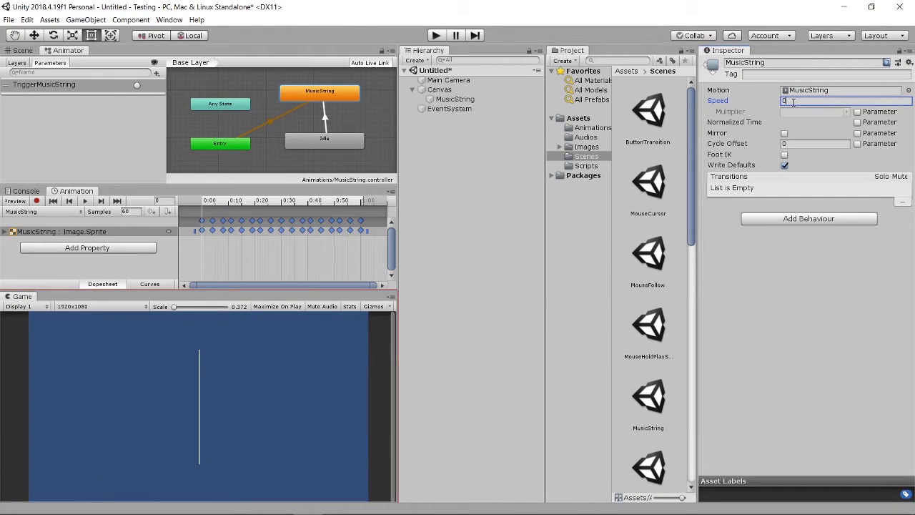
click(436, 35)
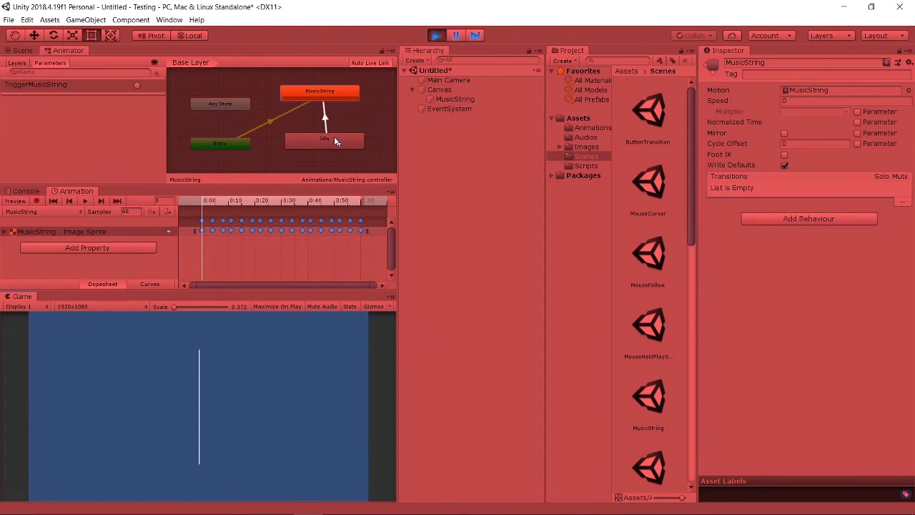
scroll(286, 99, up, 5)
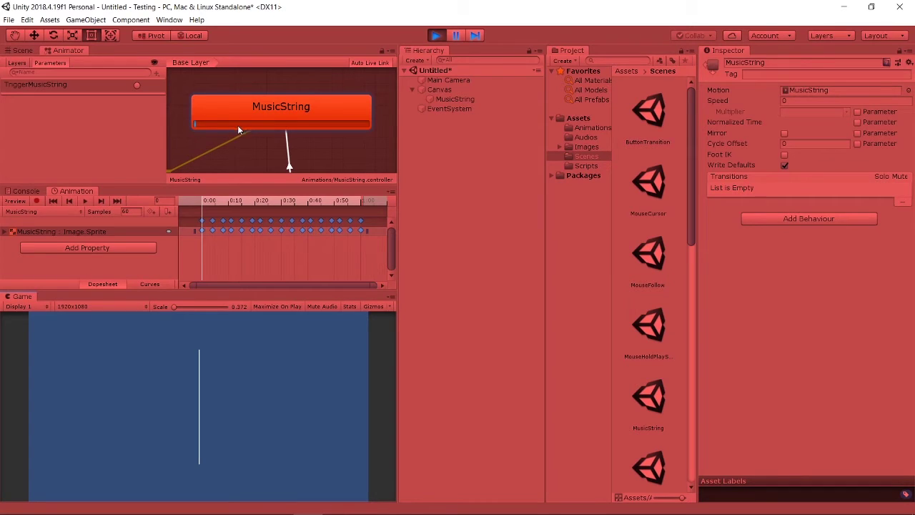
click(436, 35)
scroll(234, 133, down, 5)
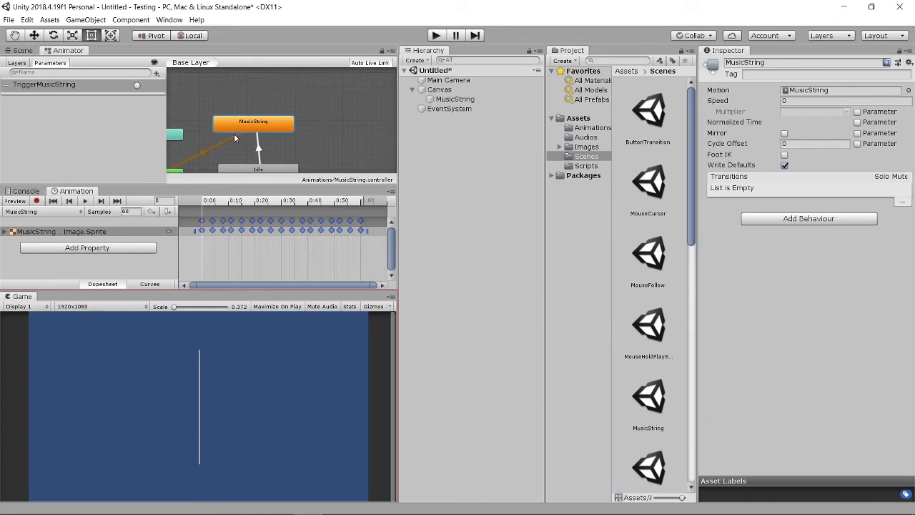
scroll(293, 128, up, 2)
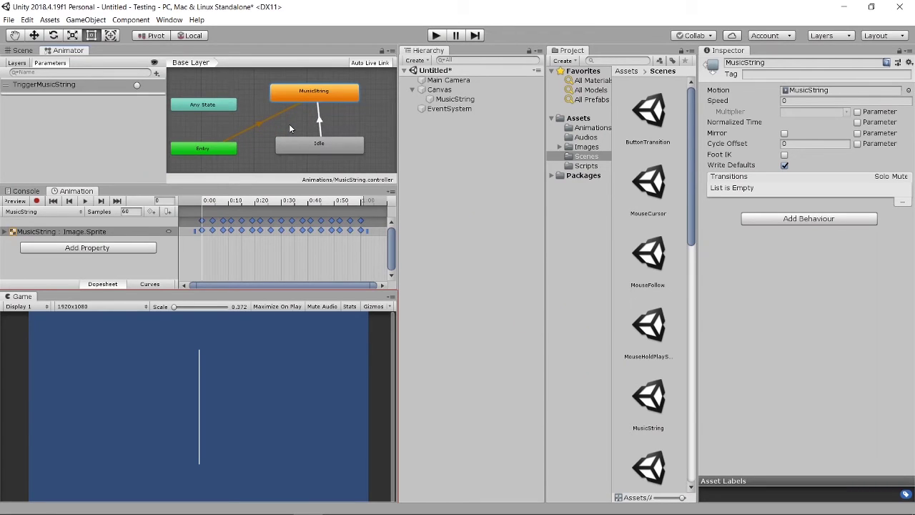
middle_drag(290, 128, 309, 130)
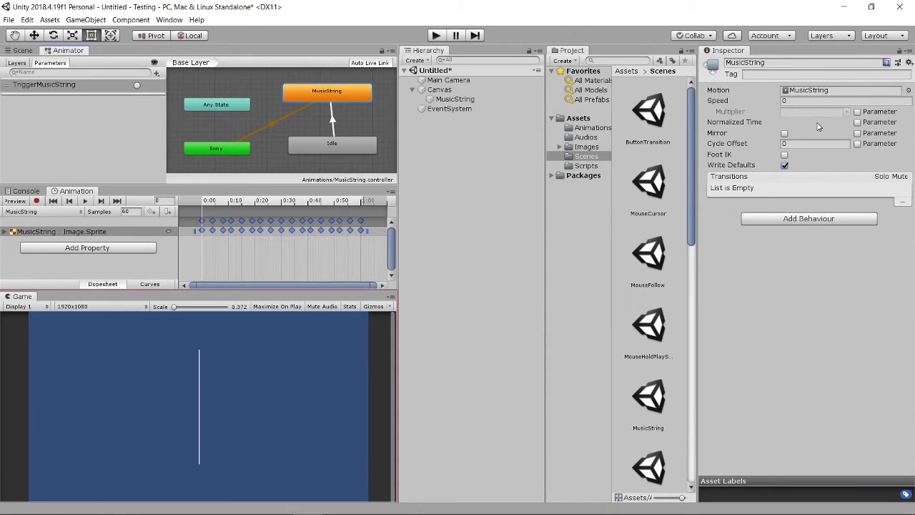
click(799, 102)
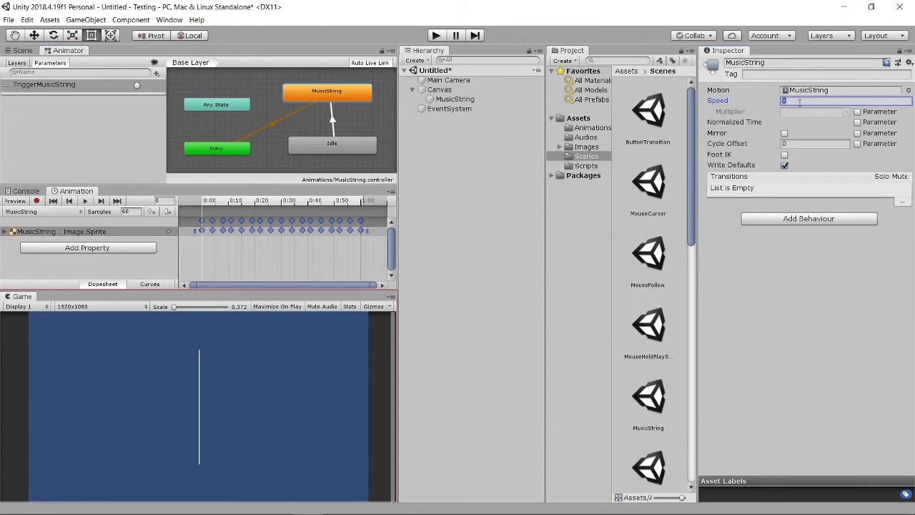
Create an empty game object, reset its position, and rename it ScriptHolder
click(415, 60)
click(434, 74)
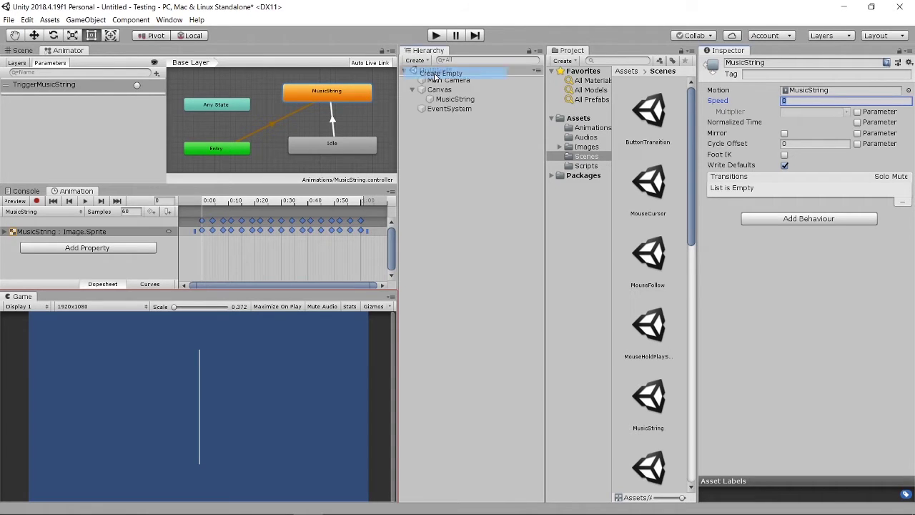
click(909, 89)
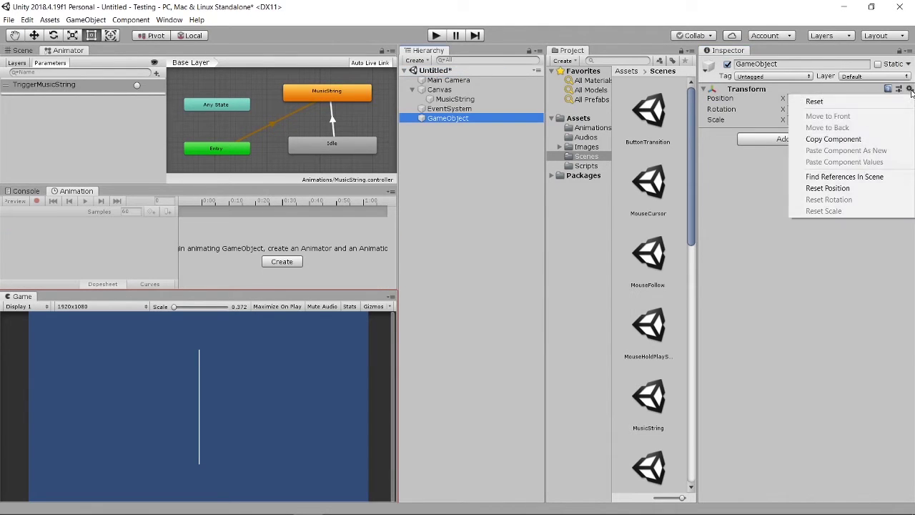
click(828, 188)
click(797, 63)
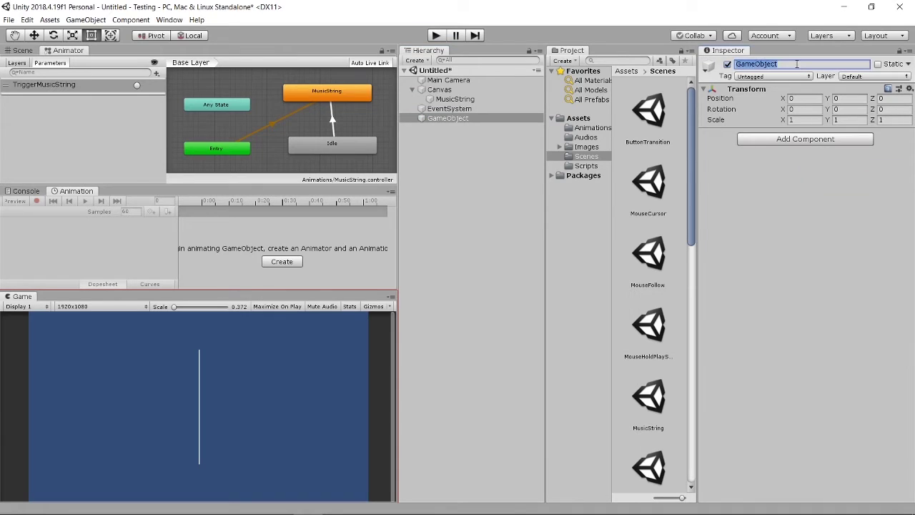
key(BackSpace)
text(ScriptHolder)
key(Return)
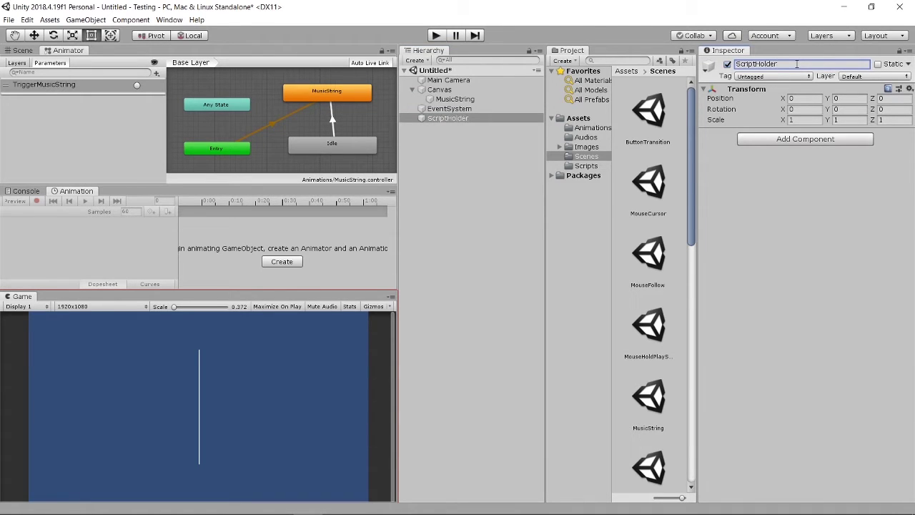
Create a C# script named AnimationSpeed in the Scripts folder
click(606, 165)
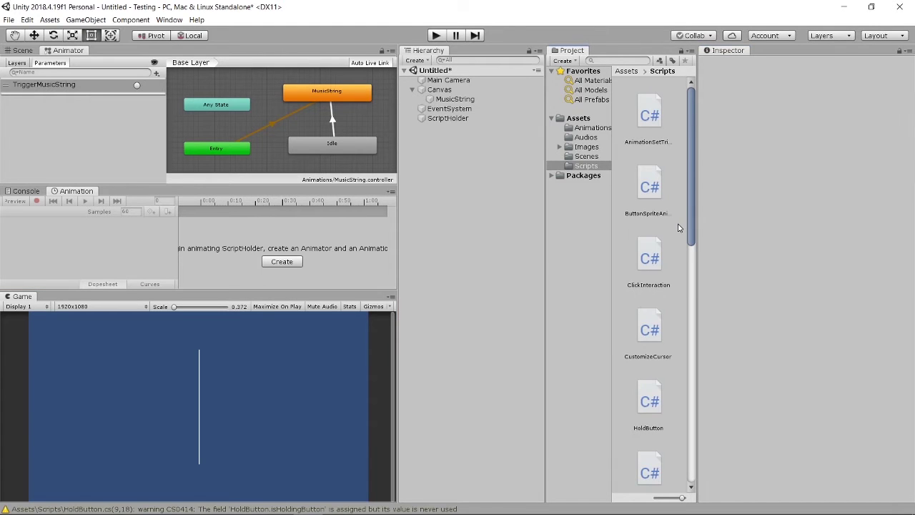
right_click(676, 166)
mouse_move(689, 171)
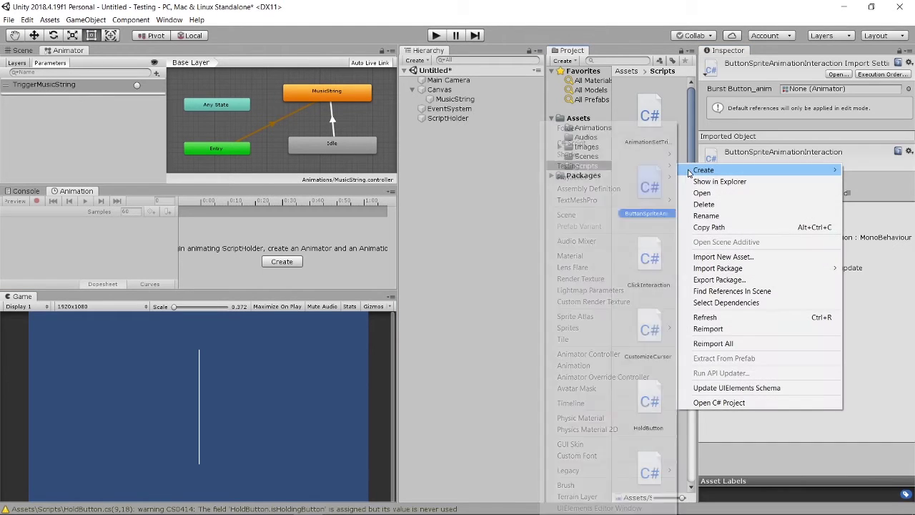
click(612, 143)
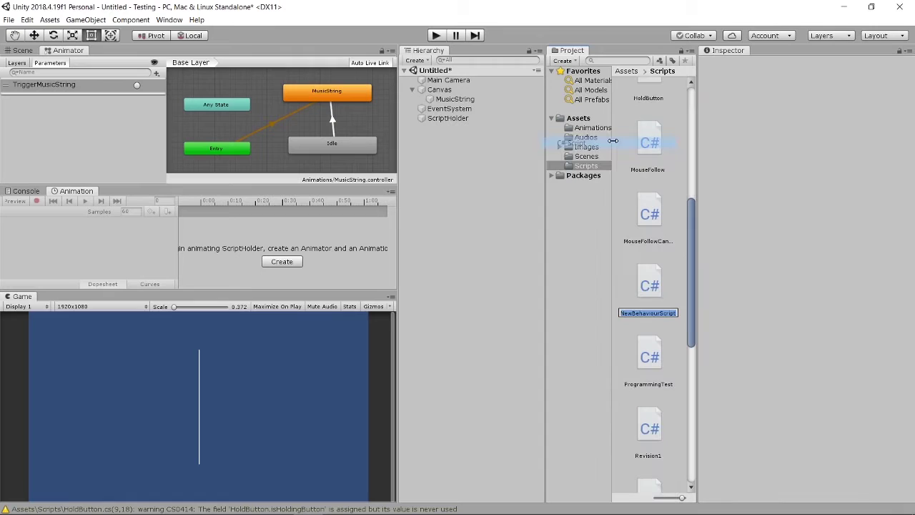
key(BackSpace)
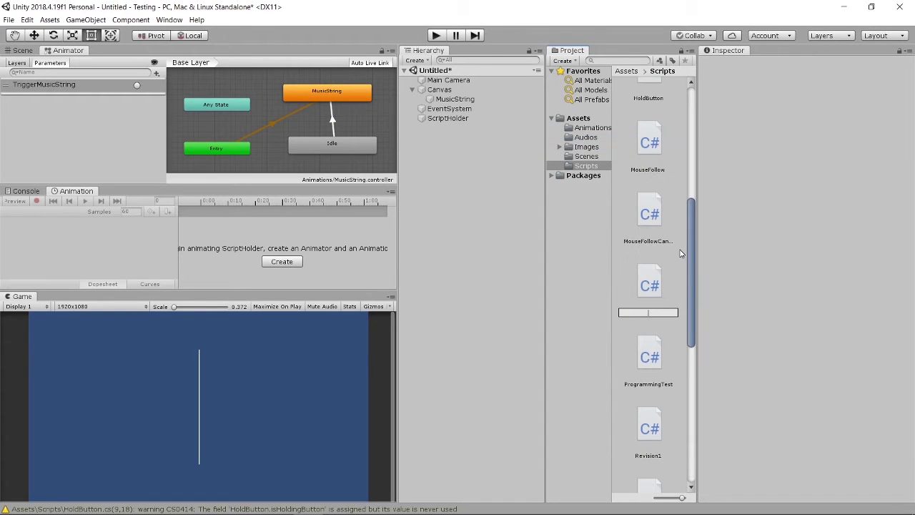
text(AnimationSpeed)
key(Return)
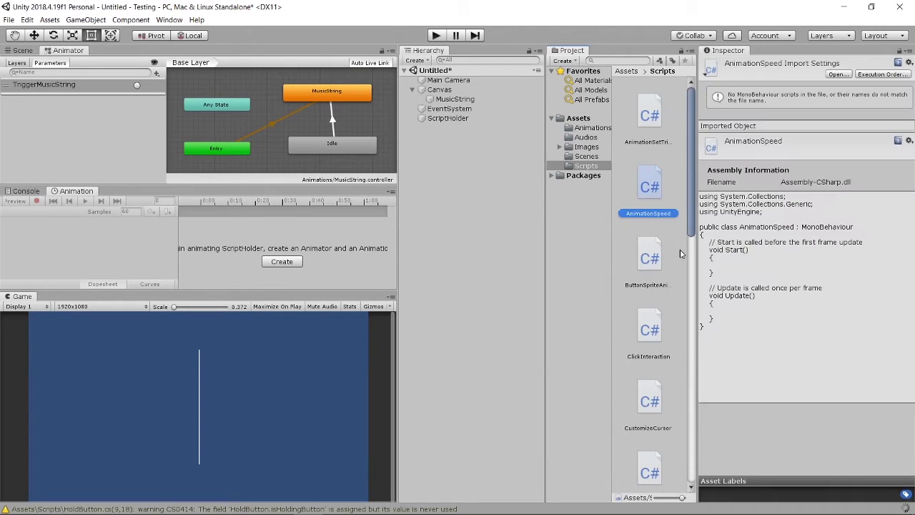
Attach the AnimationSpeed script to the ScriptHolder object and open the script in Visual Studio Code
click(450, 119)
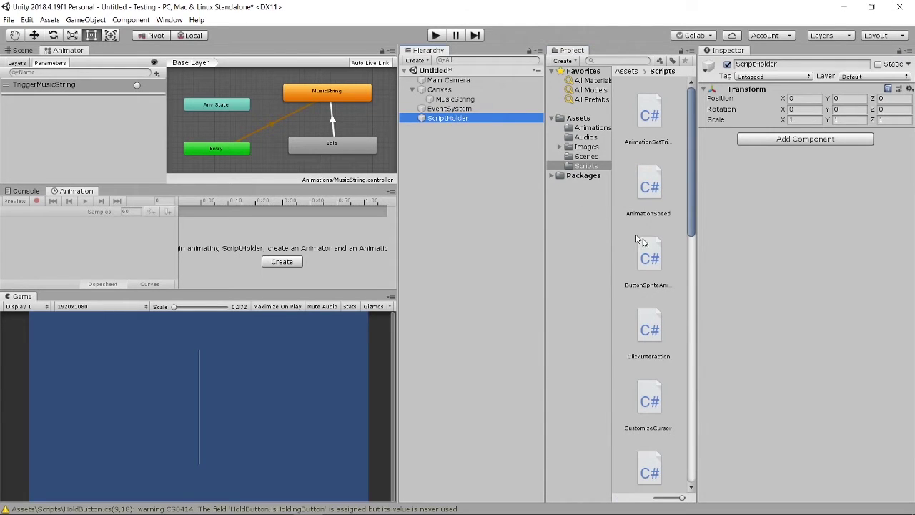
drag(649, 187, 791, 225)
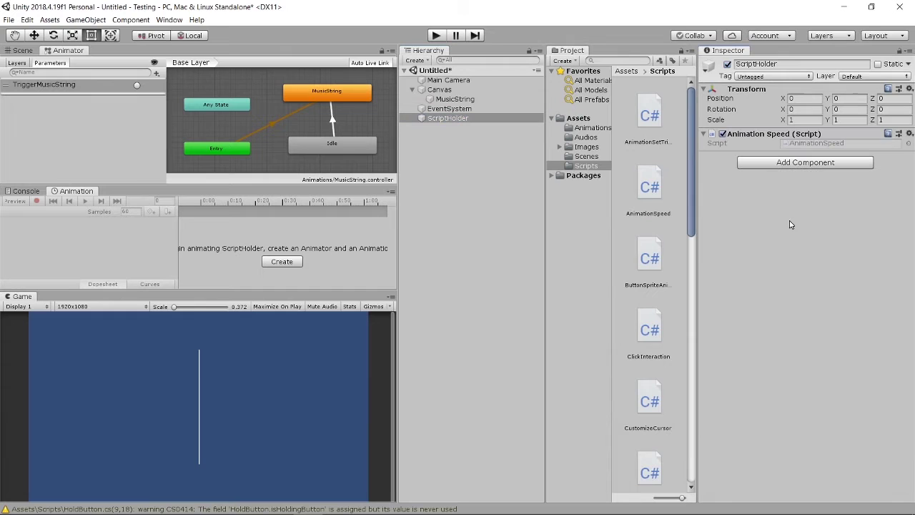
click(795, 144)
click(794, 143)
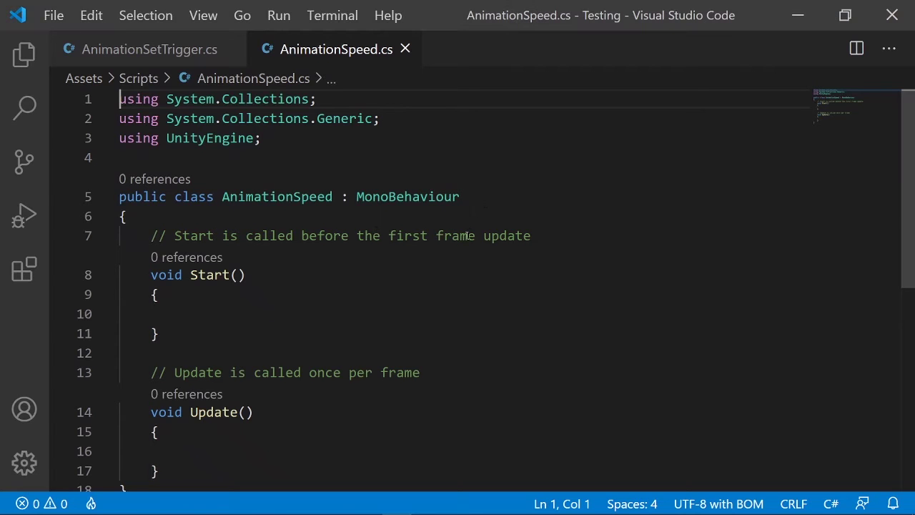
Declare a public Animator field named musicString_ANIM at the start of the AnimationSpeed class and save the script
click(466, 161)
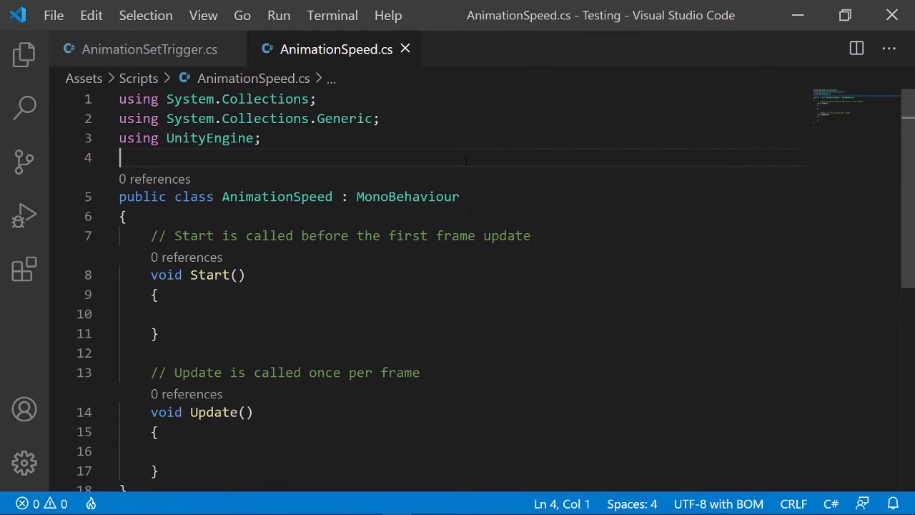
scroll(505, 286, down, 2)
scroll(172, 193, up, 2)
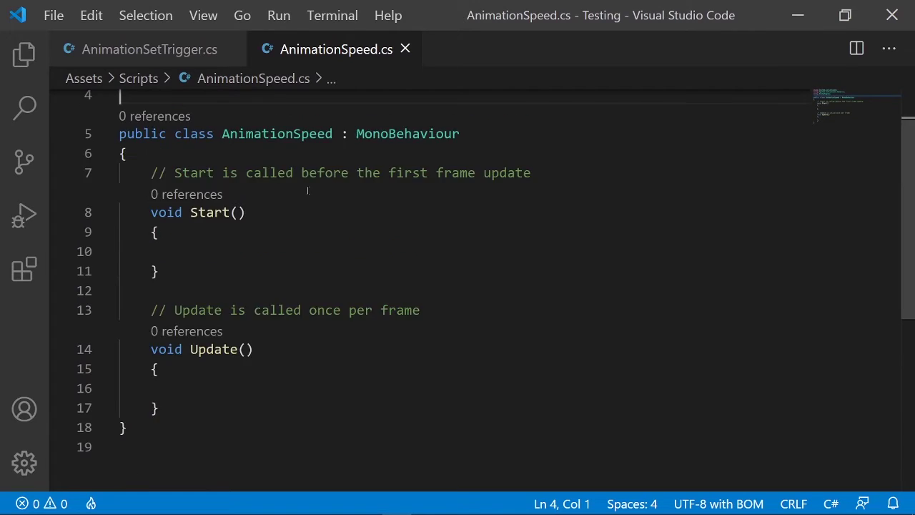
click(136, 216)
scroll(372, 190, down, 1)
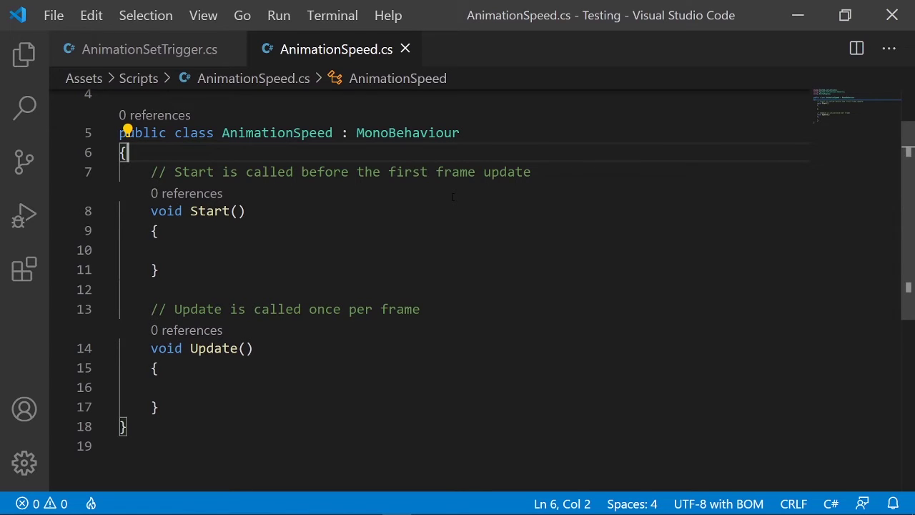
key(Return)
text(publ)
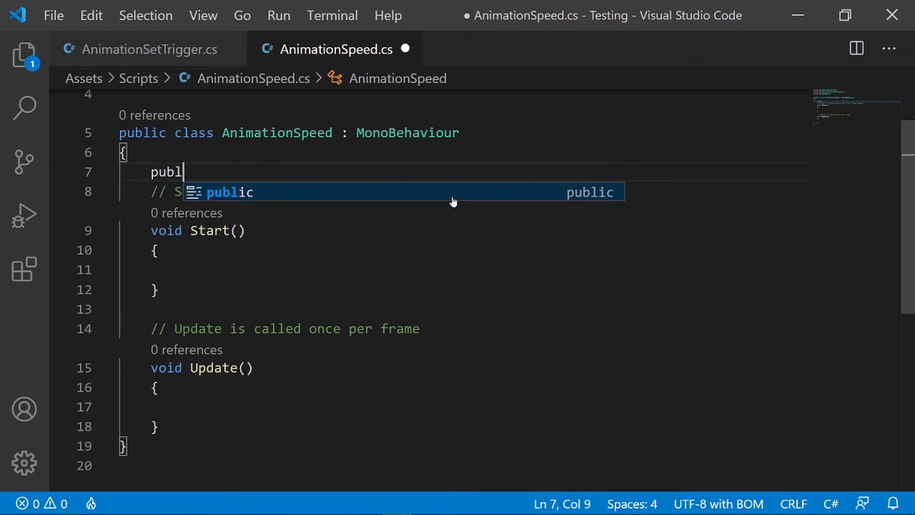
text(ic AnimationSetTrigger)
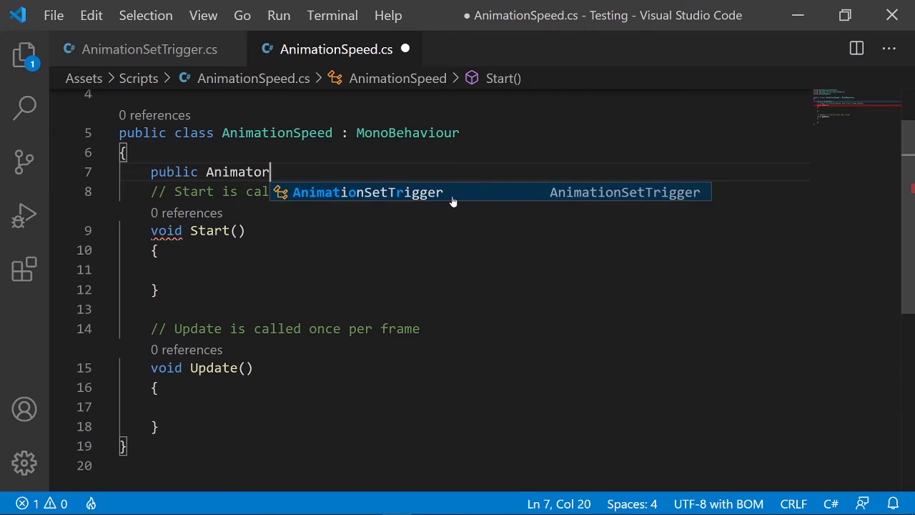
key(BackSpace)
key(BackSpace)
key(BackSpace)
key(BackSpace)
key(BackSpace)
key(BackSpace)
key(BackSpace)
key(BackSpace)
key(BackSpace)
key(BackSpace)
key(BackSpace)
key(BackSpace)
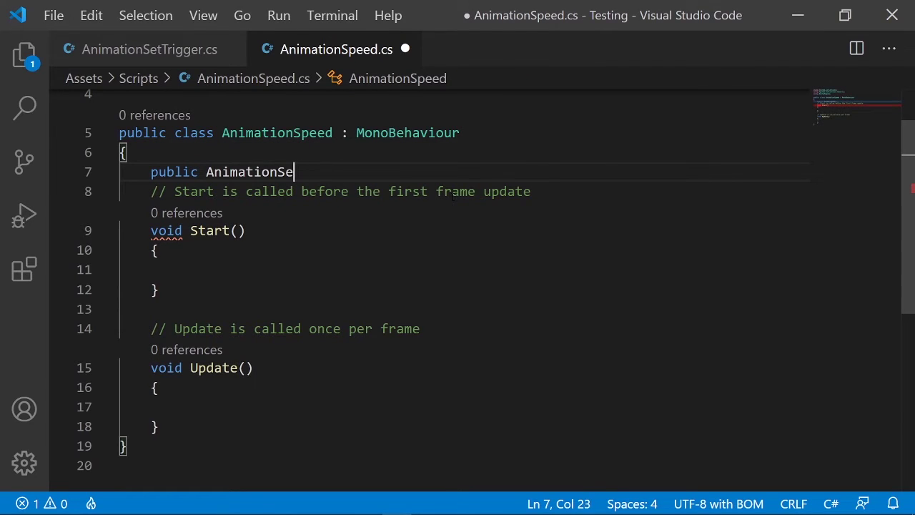
key(BackSpace)
key(BackSpace)
text(or musicStrin)
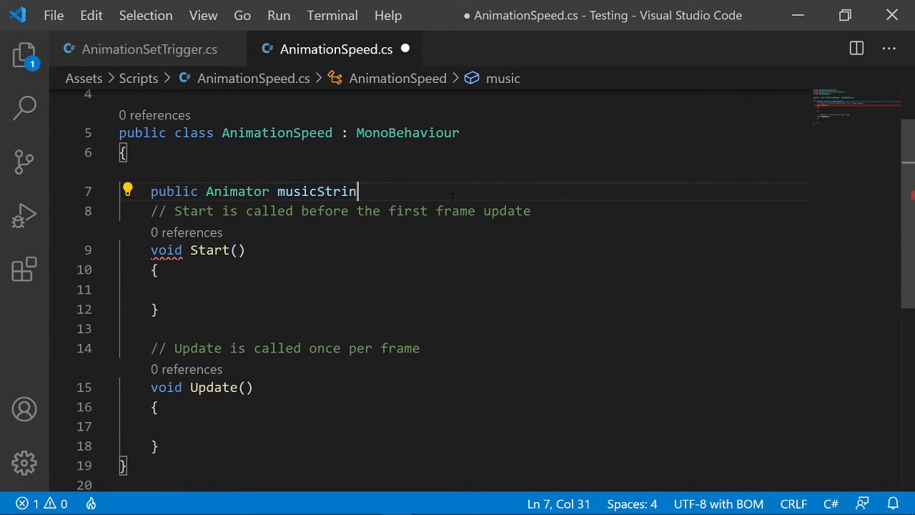
text(g_ANIM;)
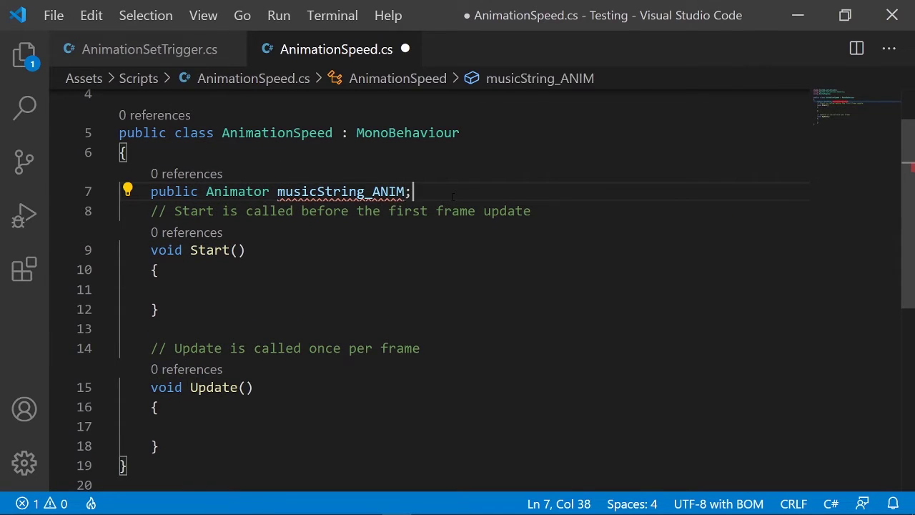
key(ctrl+s)
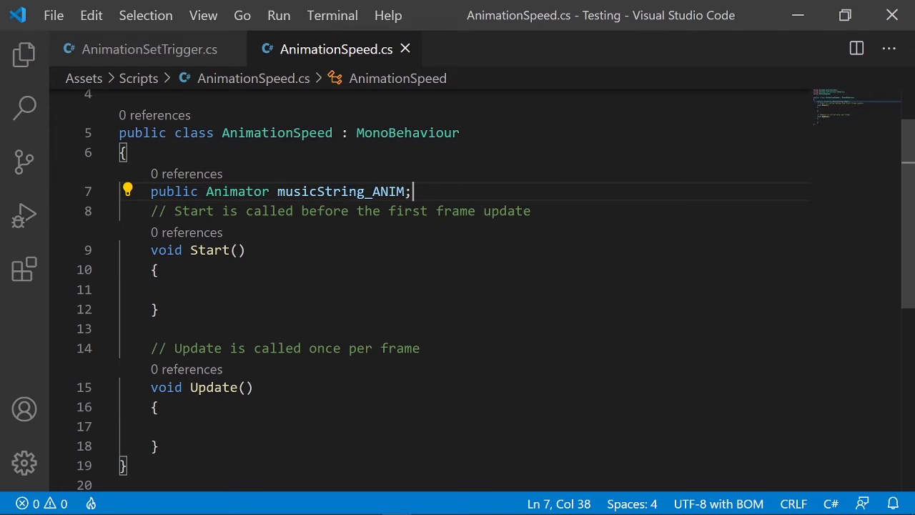
Add musicString_ANIM.speed = 0; inside the Start method and save the script
double_click(343, 199)
key(ctrl+c)
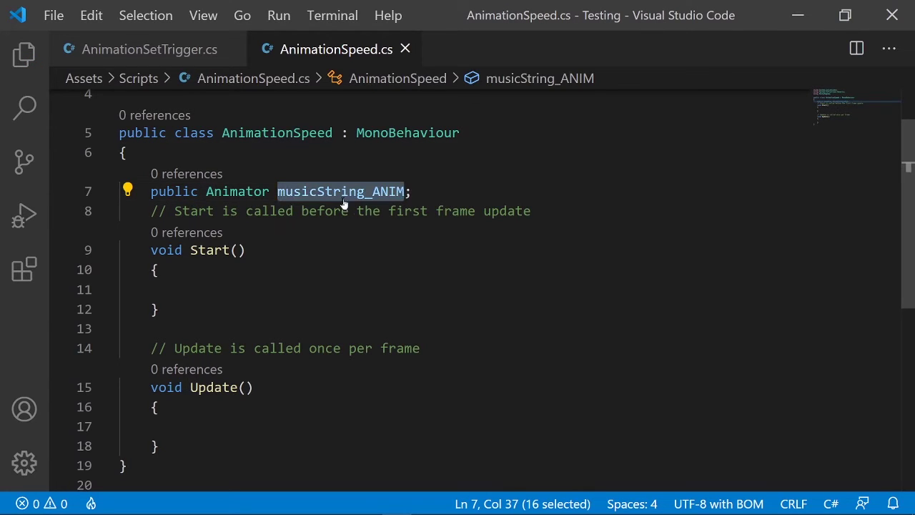
click(443, 199)
click(202, 290)
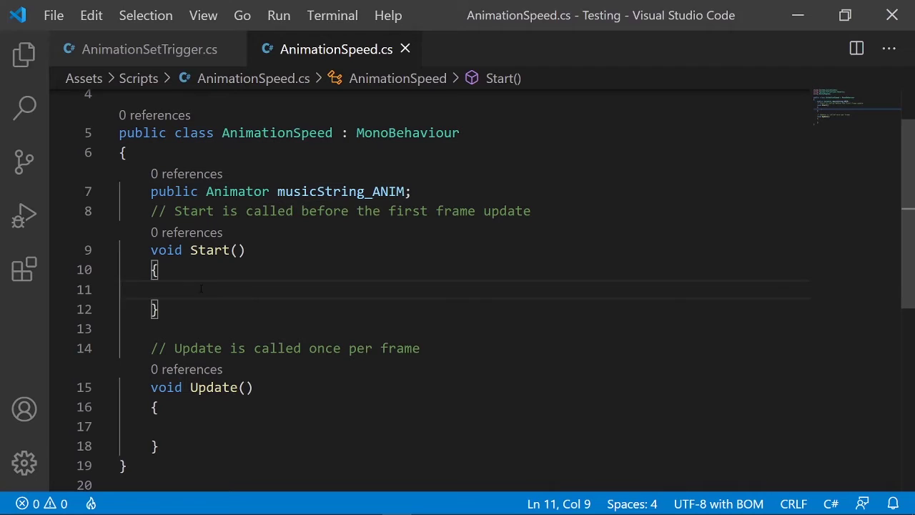
key(ctrl+v)
text(.)
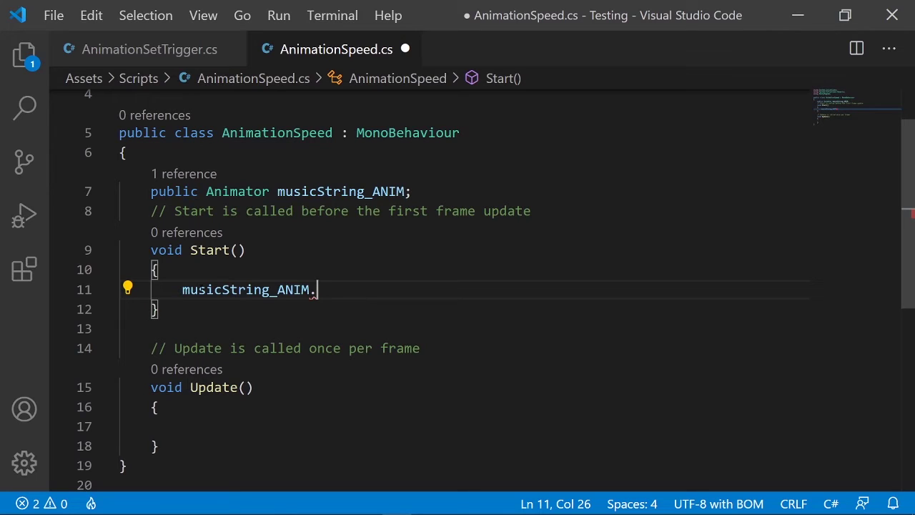
text(speed = )
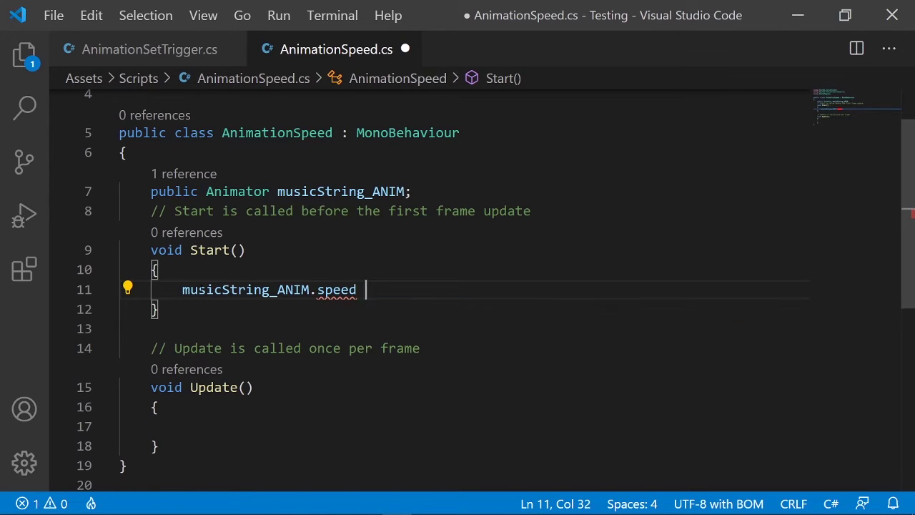
text(0;)
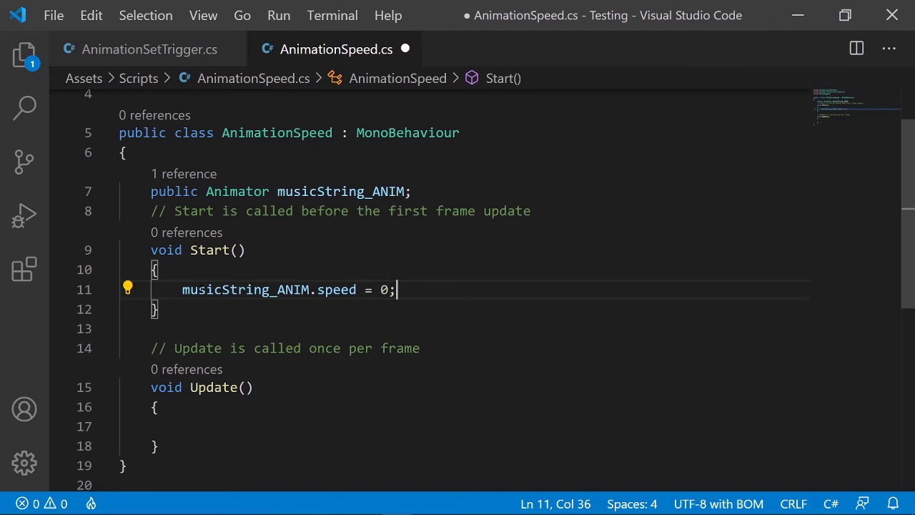
key(ctrl+s)
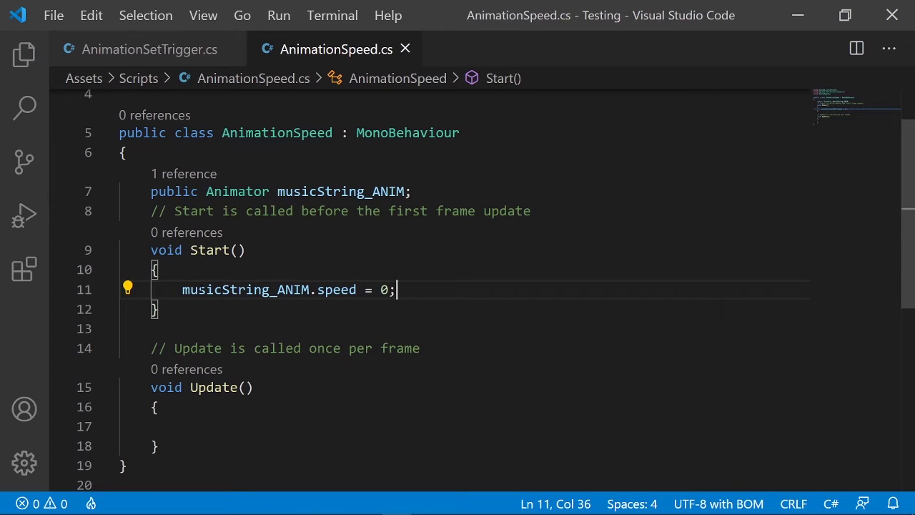
Switch back to Unity and set the MusicString animator state's speed to 1
click(796, 14)
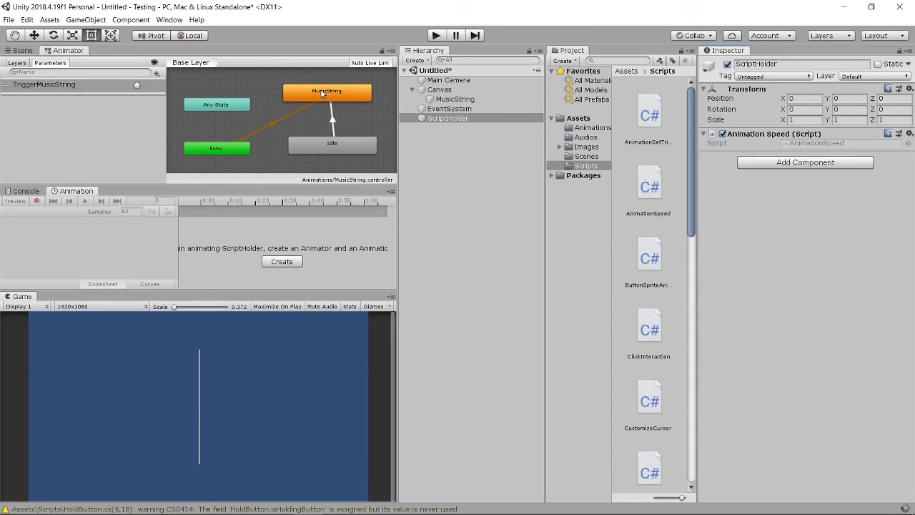
click(287, 117)
click(341, 93)
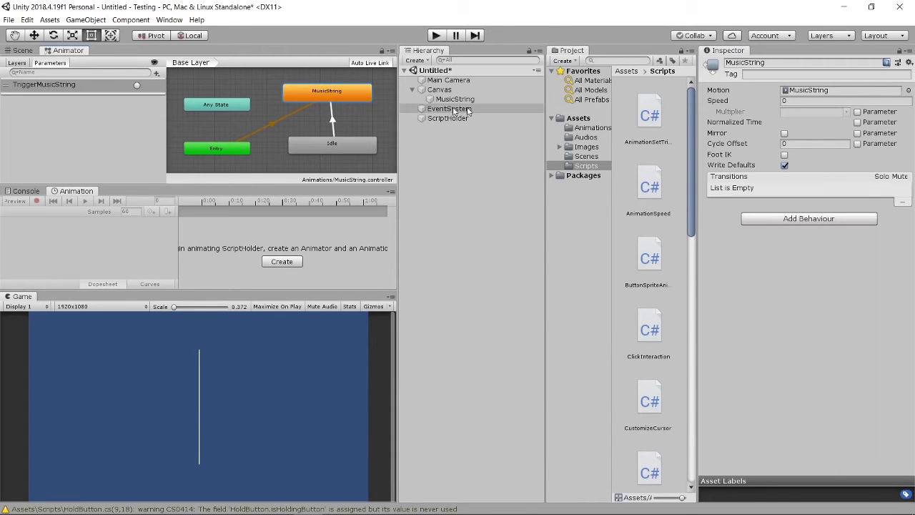
click(843, 102)
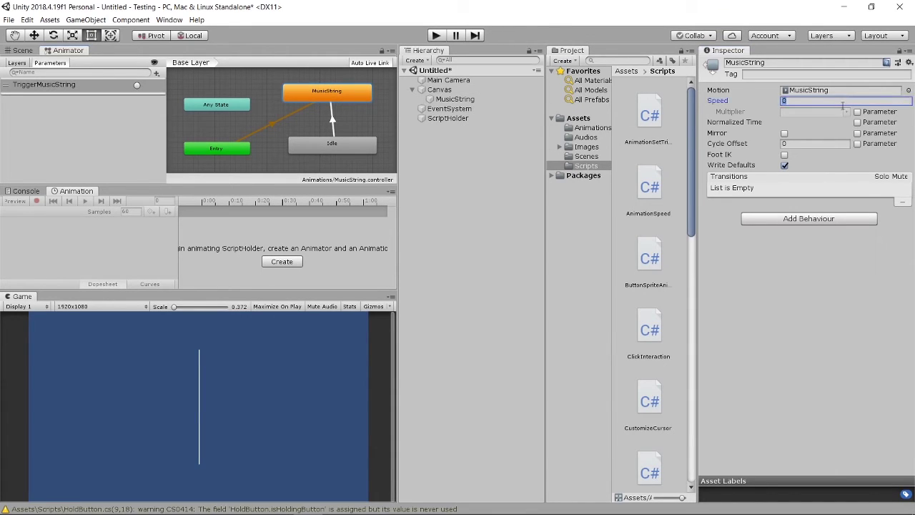
text(1)
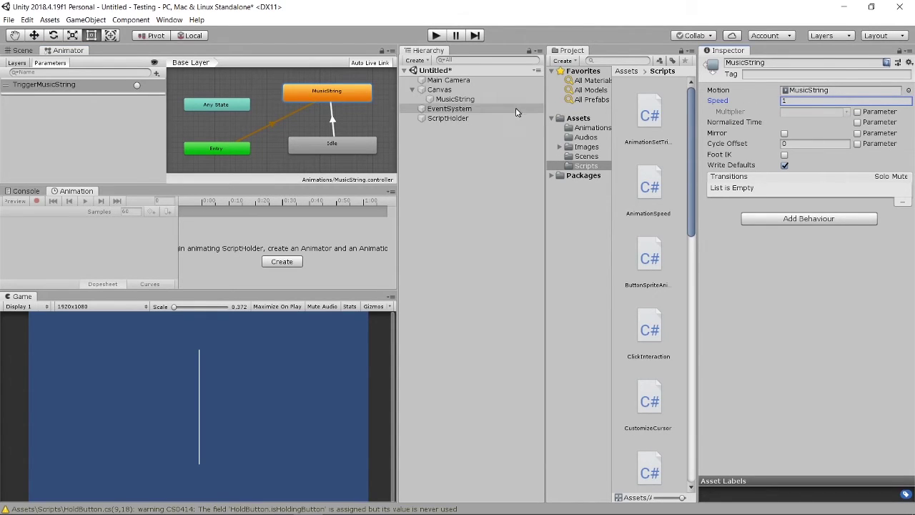
Assign the MusicString object to the Music String_ANIM field of ScriptHolder's Animation Speed component
click(487, 122)
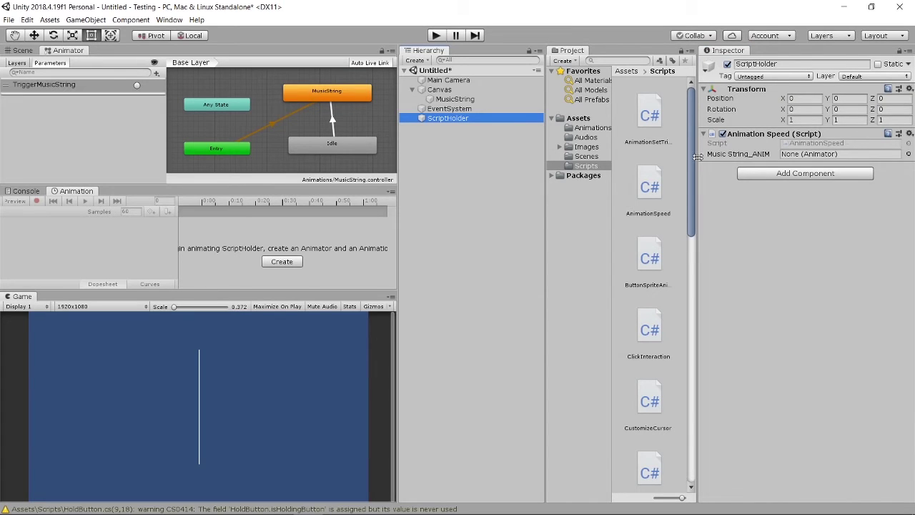
drag(466, 99, 820, 158)
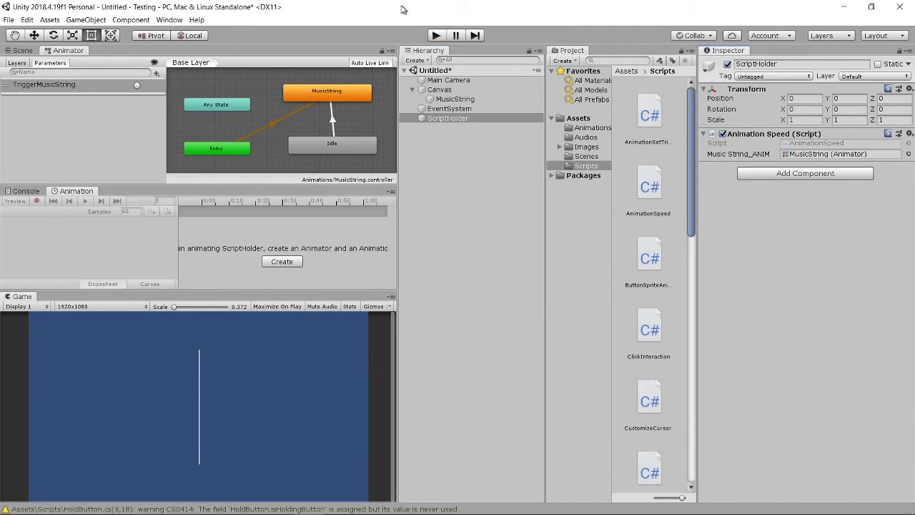
Play-test the scene with the MusicString object selected, checking its state's speed and progress bar, and stop playback
click(468, 100)
click(436, 36)
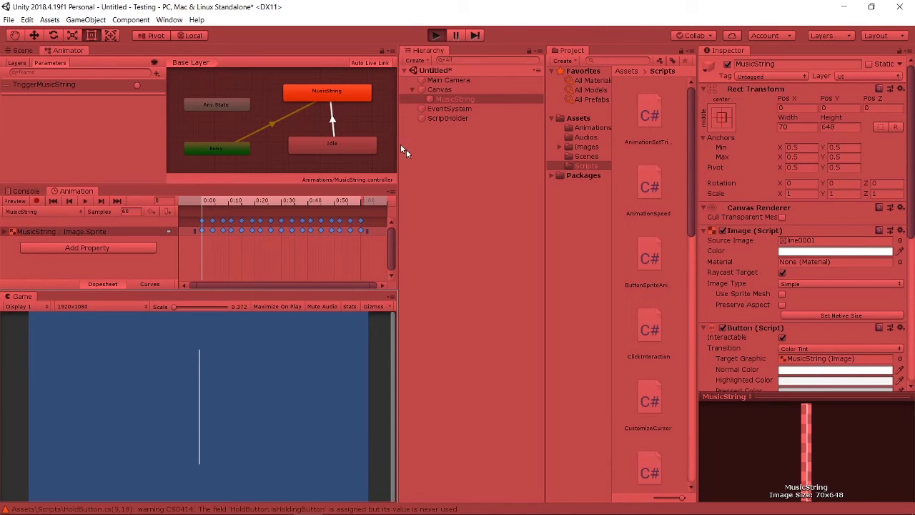
click(329, 90)
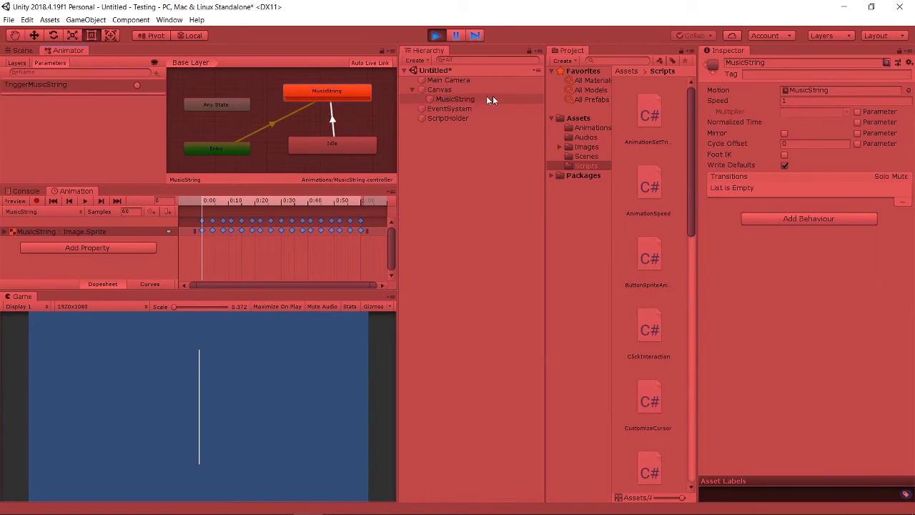
double_click(331, 93)
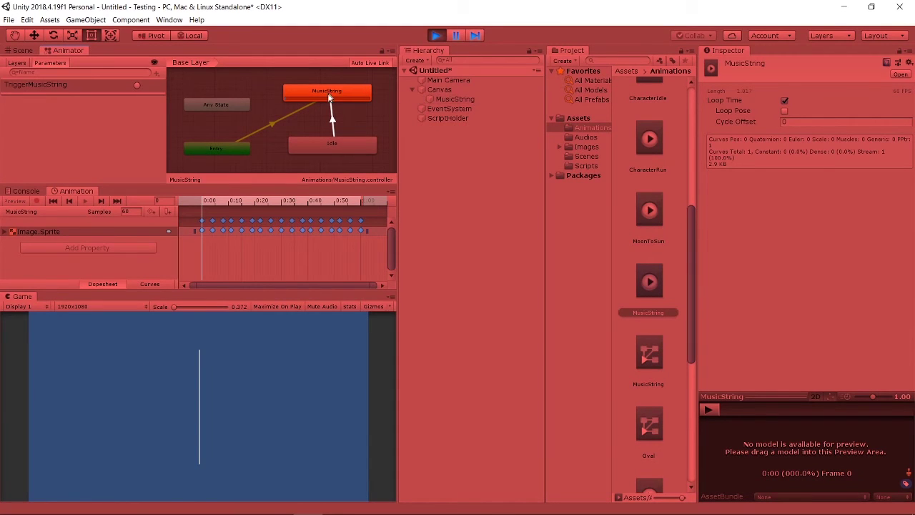
key(f)
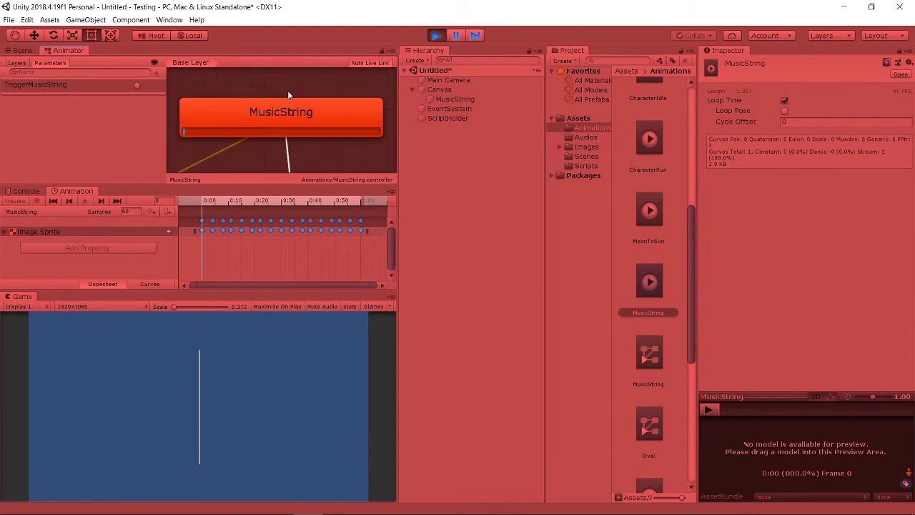
click(436, 35)
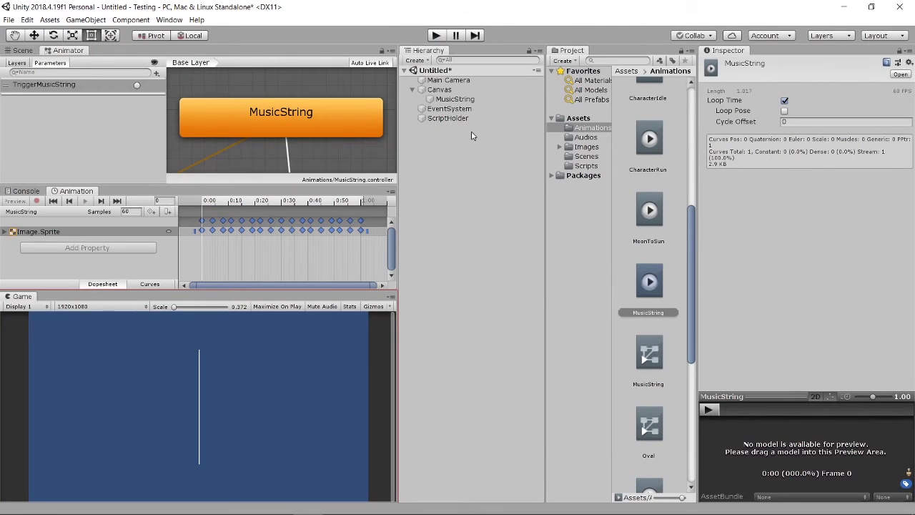
Switch to Visual Studio Code, comment out the musicString_ANIM.speed = 0; line in Start, and save the script
mouse_move(364, 510)
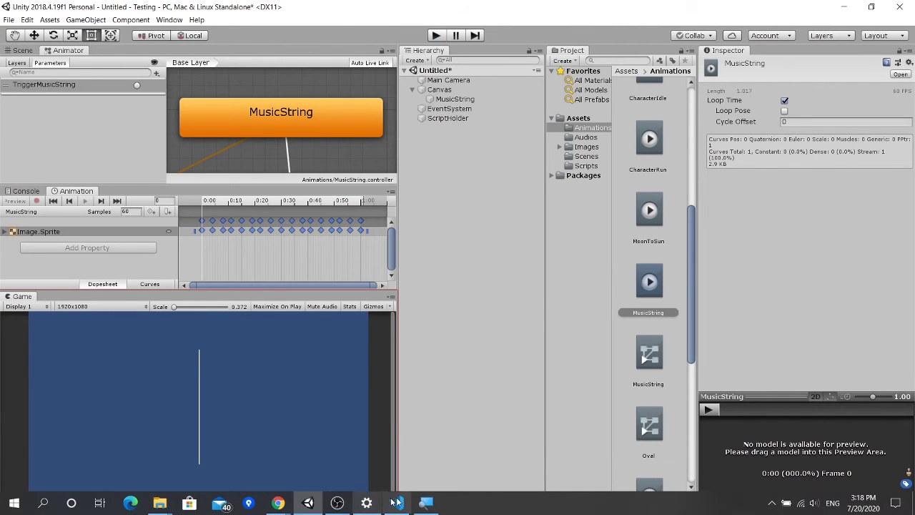
click(397, 506)
click(180, 290)
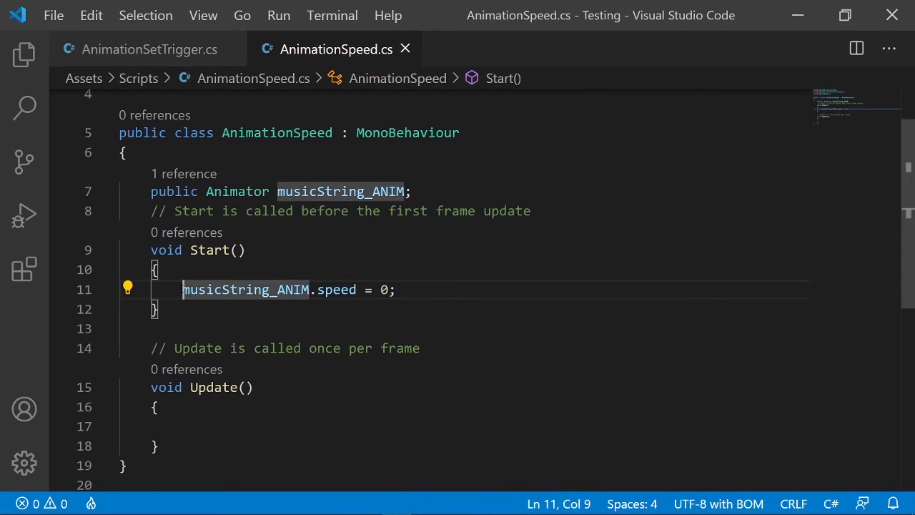
text(//)
key(ctrl+s)
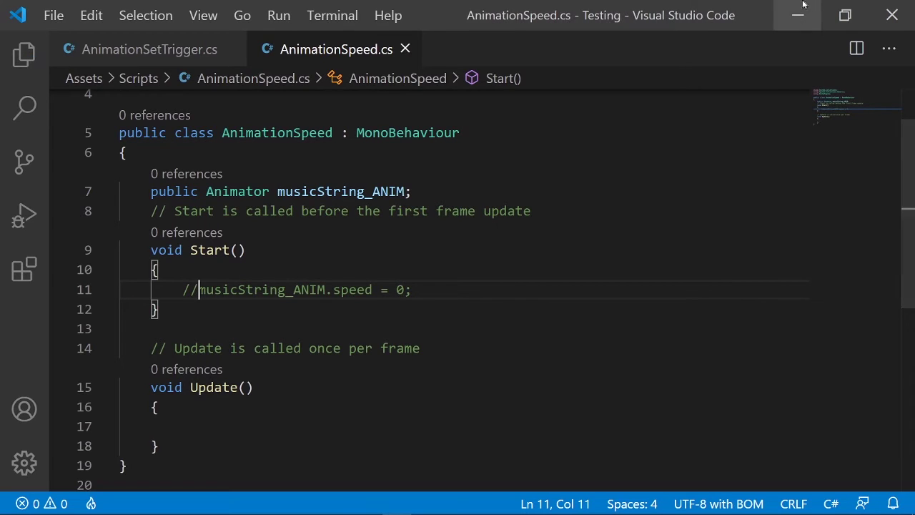
Switch back to Unity, play-test the scene while watching the MusicString state in the whole animator graph, and stop playback
key(alt+Tab)
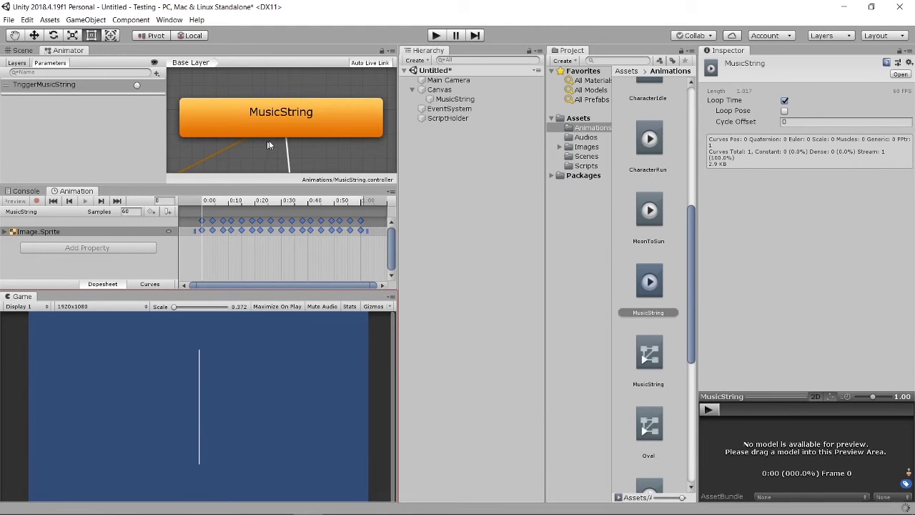
click(435, 36)
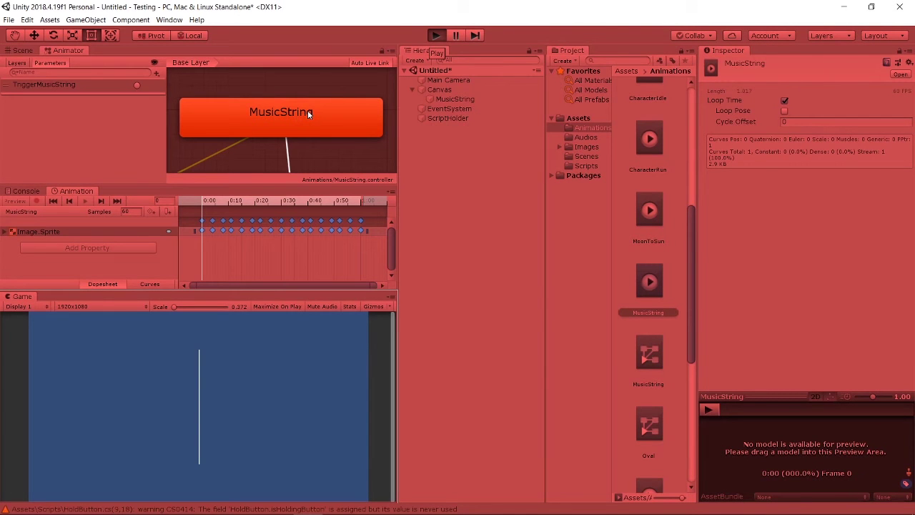
scroll(308, 110, down, 5)
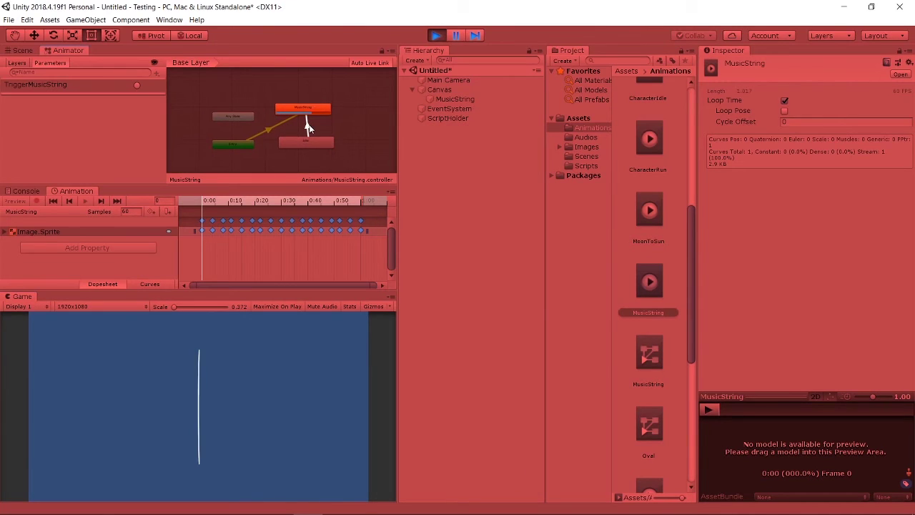
click(435, 35)
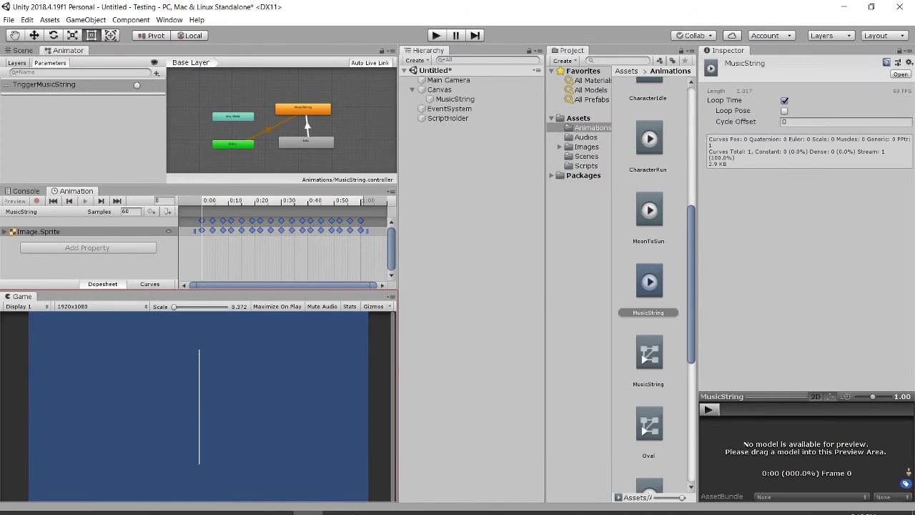
Return to Visual Studio Code and uncomment the musicString_ANIM.speed = 0; line in the Start method
click(396, 503)
key(Up)
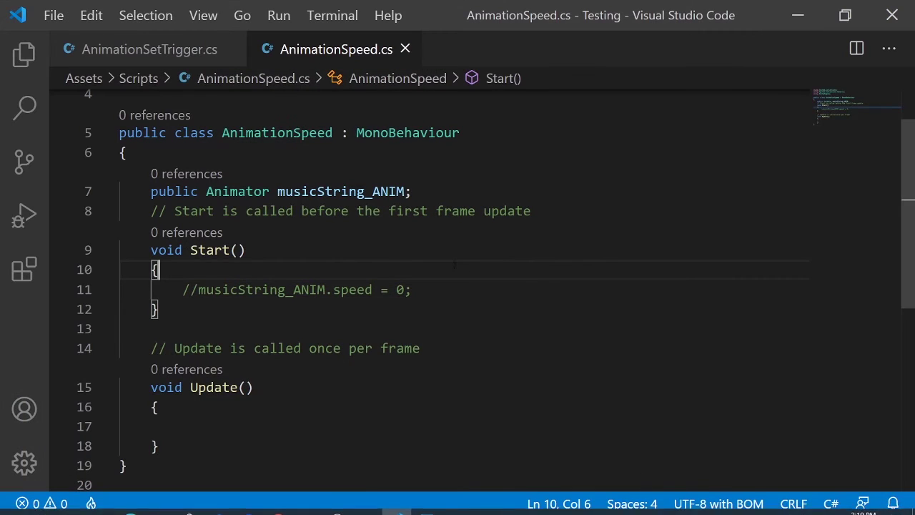
key(Down)
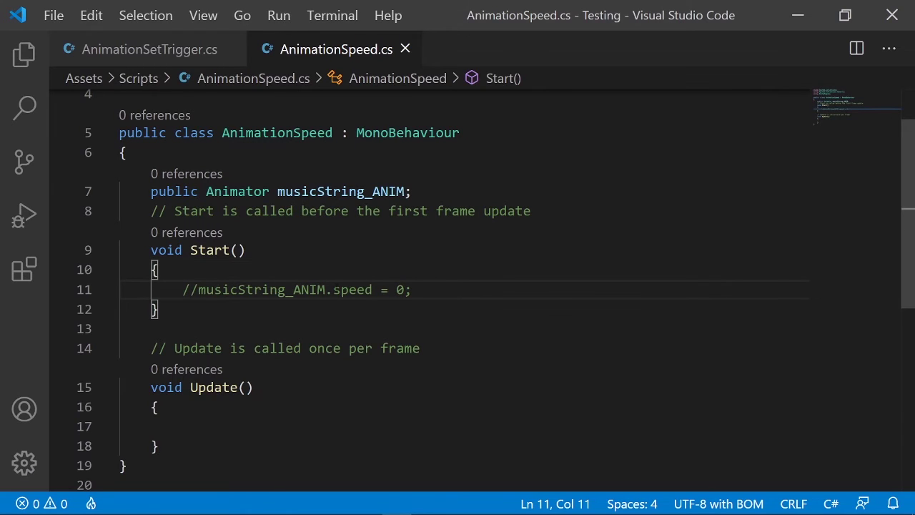
key(BackSpace)
key(BackSpace)
Add an empty public void PressMusicString() method below the Update method of the AnimationSpeed class
click(438, 300)
scroll(438, 300, down, 3)
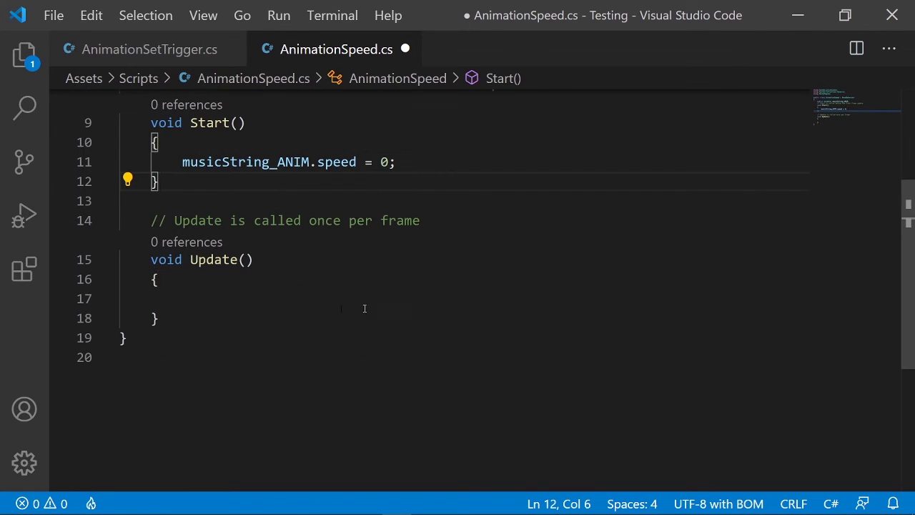
click(197, 321)
key(Return)
key(Return)
text(p)
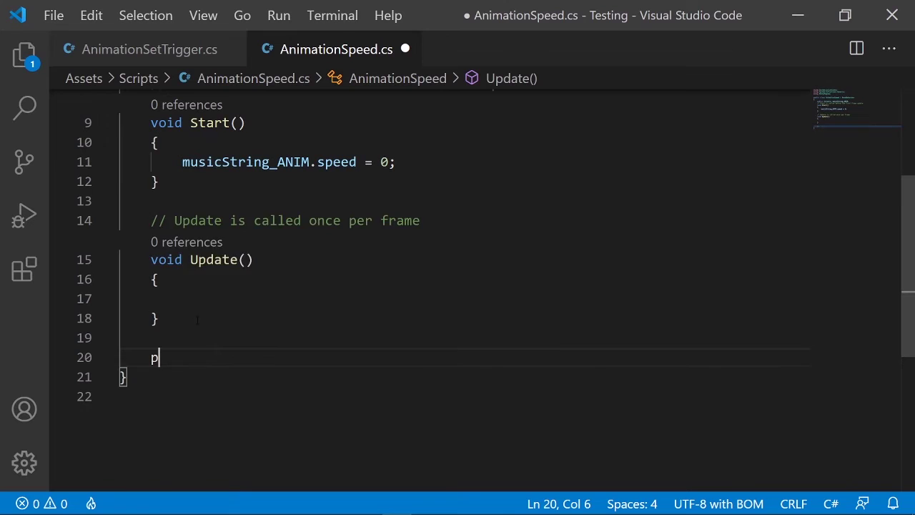
text(ublic void )
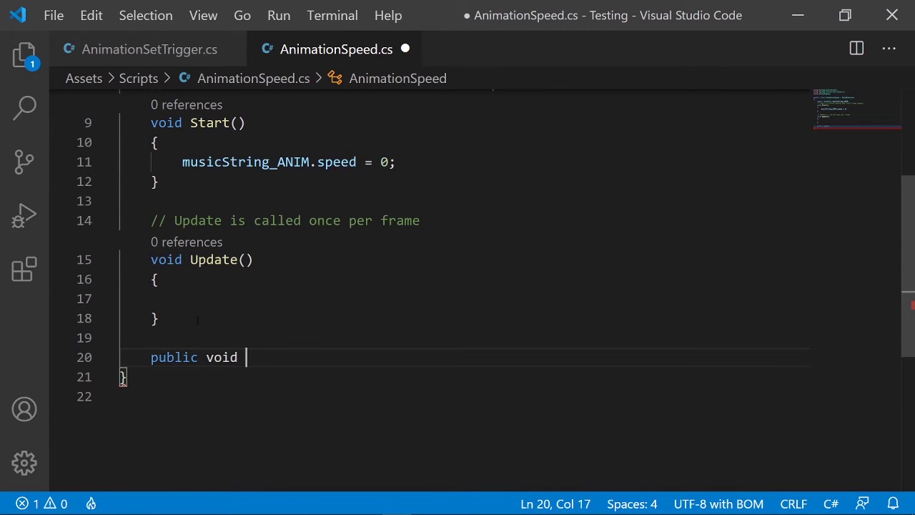
text(Press)
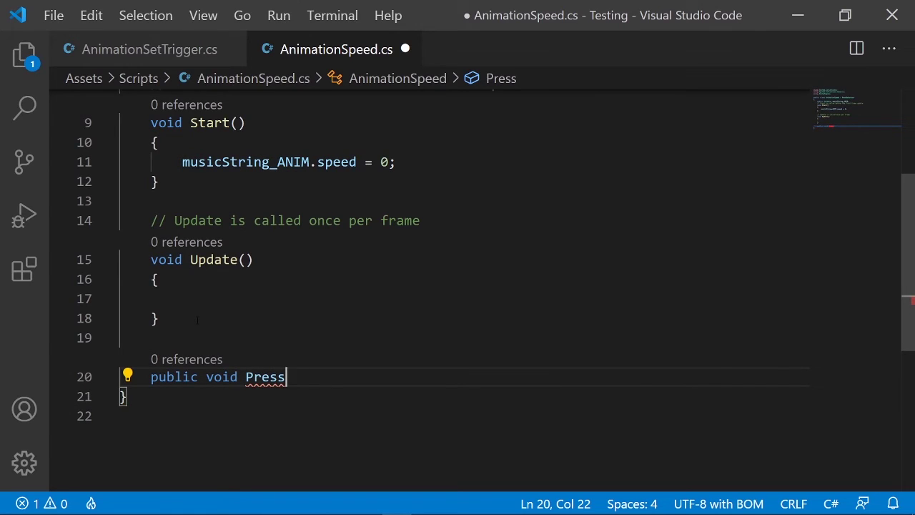
text(MusicSt)
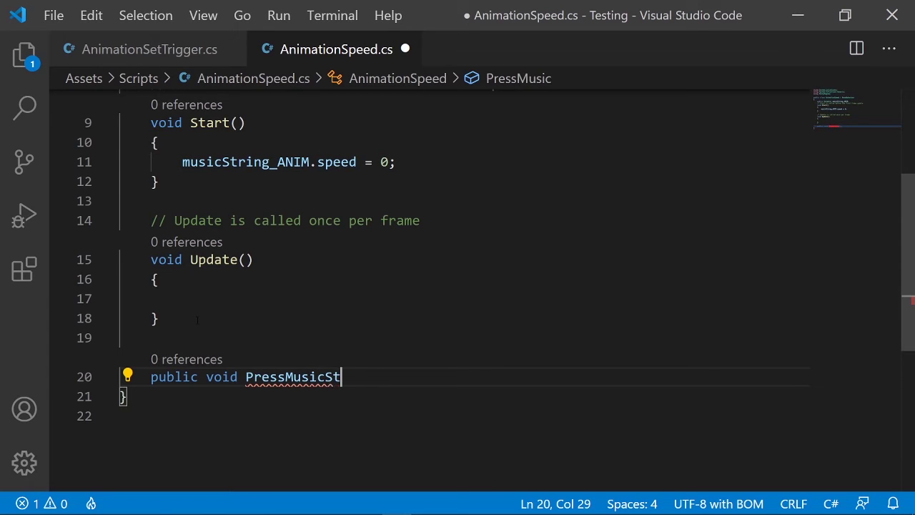
text(ring())
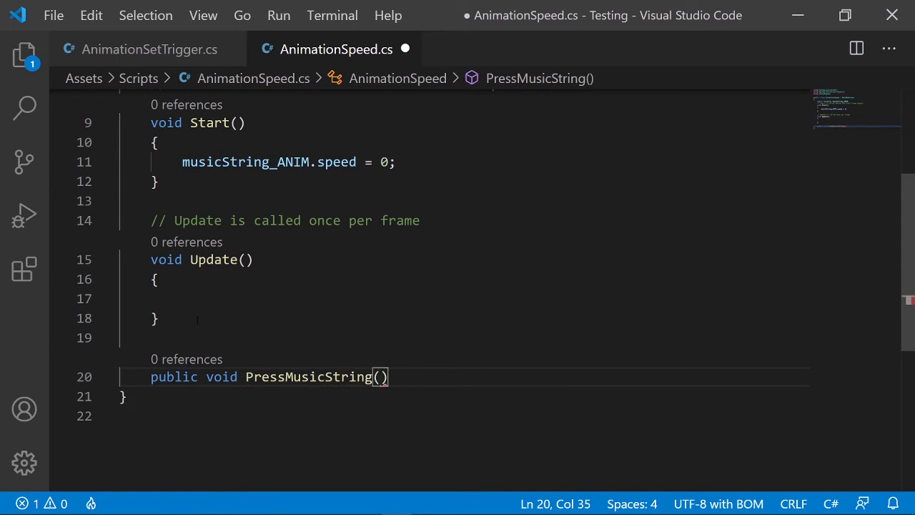
key(Return)
text({)
key(Return)
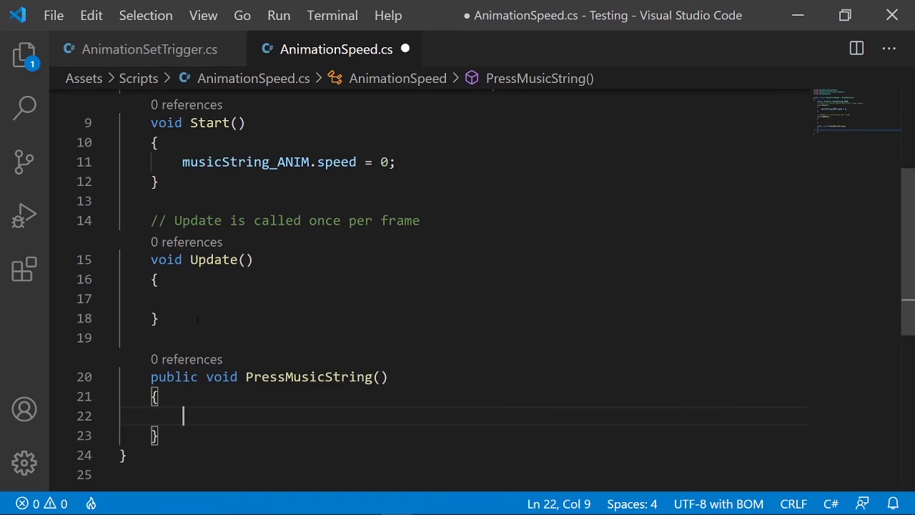
Add musicString_ANIM.speed = 1; inside the PressMusicString method and save the script
text(music)
key(Tab)
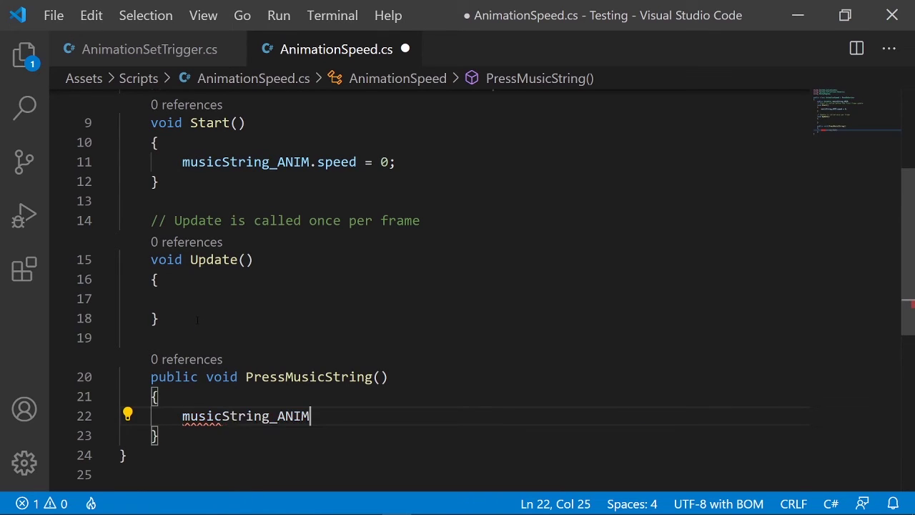
text(.speed = 1;)
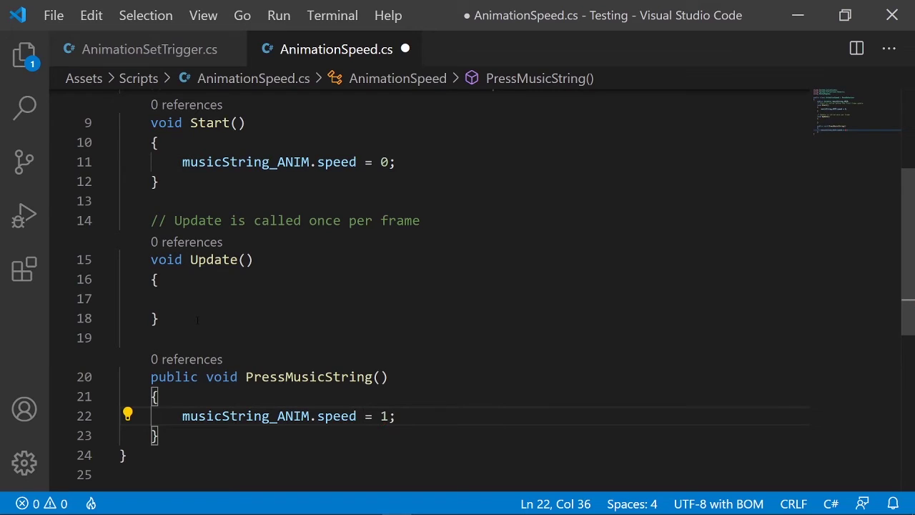
key(ctrl+s)
scroll(207, 290, down, 2)
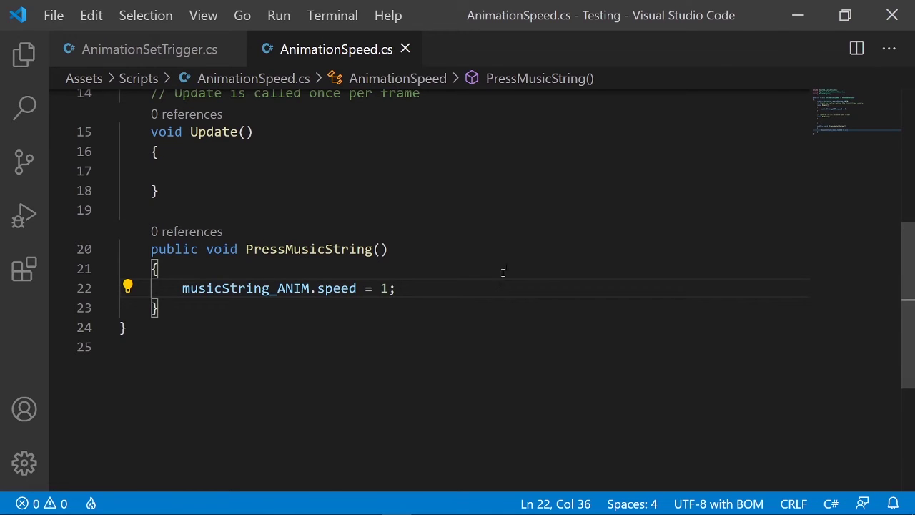
Switch to Unity and make the MusicString button's On Click event call AnimationSpeed.PressMusicString on the ScriptHolder object
click(797, 15)
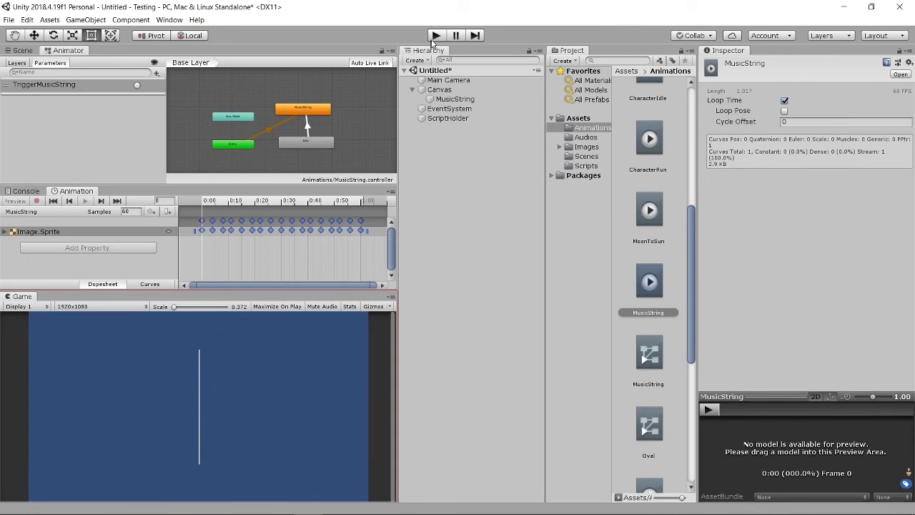
click(451, 100)
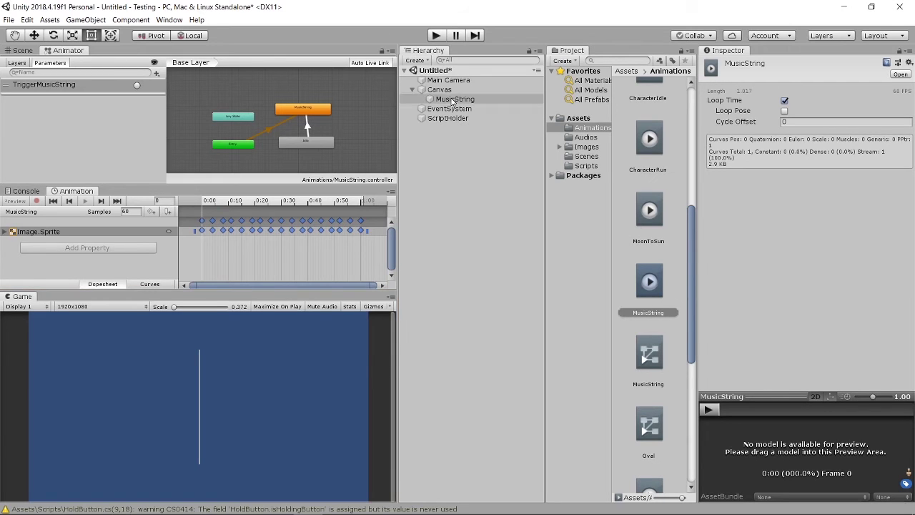
scroll(820, 321, down, 10)
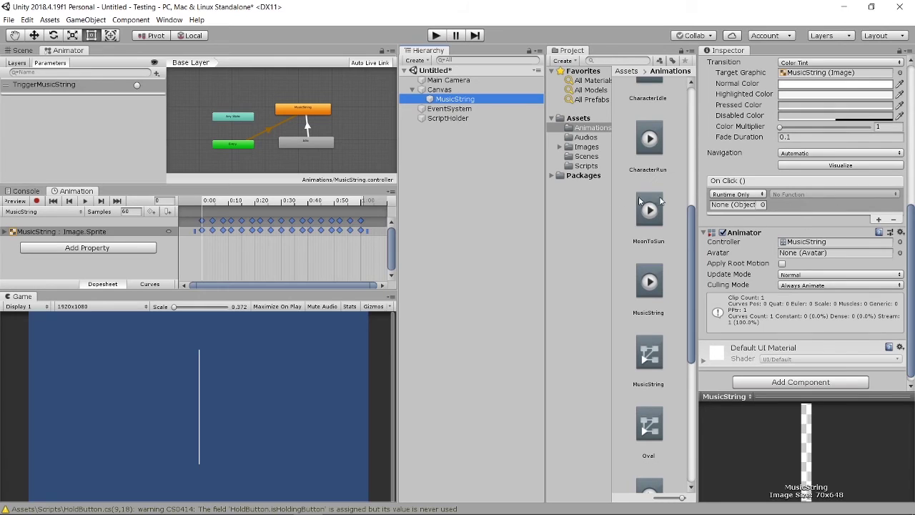
drag(464, 118, 728, 209)
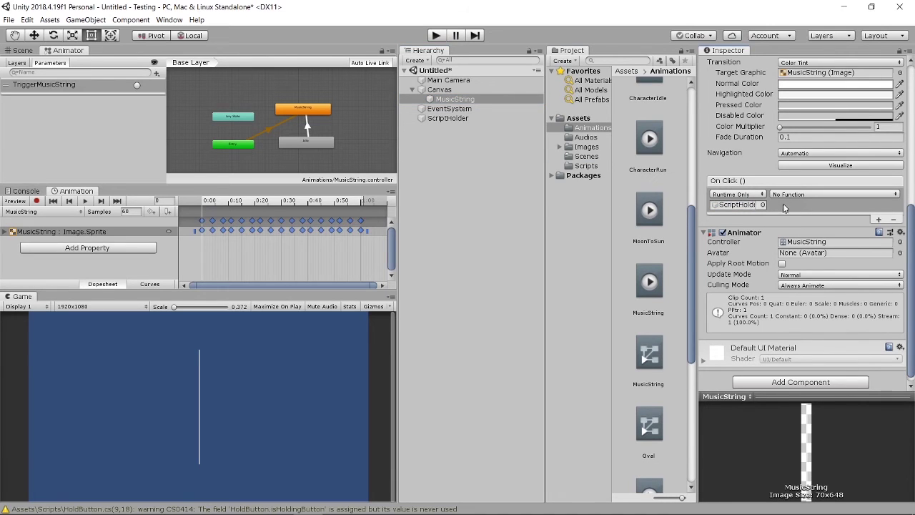
click(808, 195)
mouse_move(778, 246)
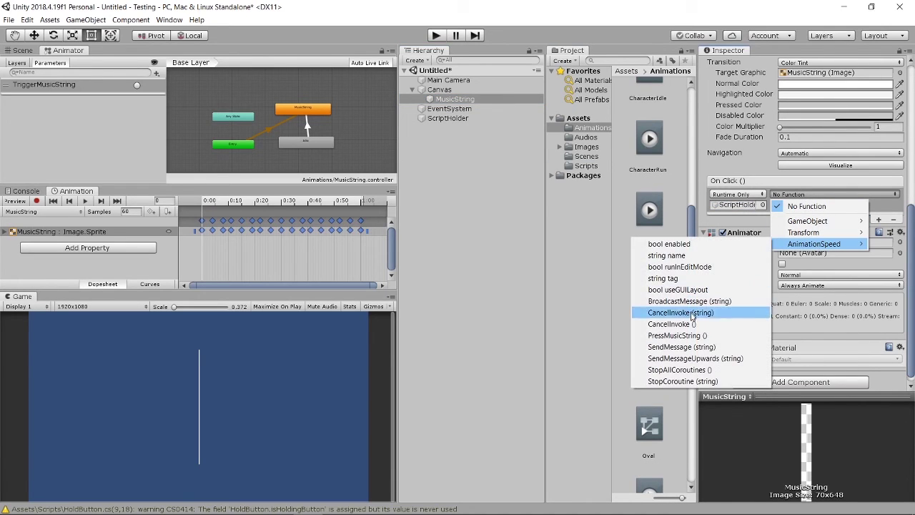
click(689, 336)
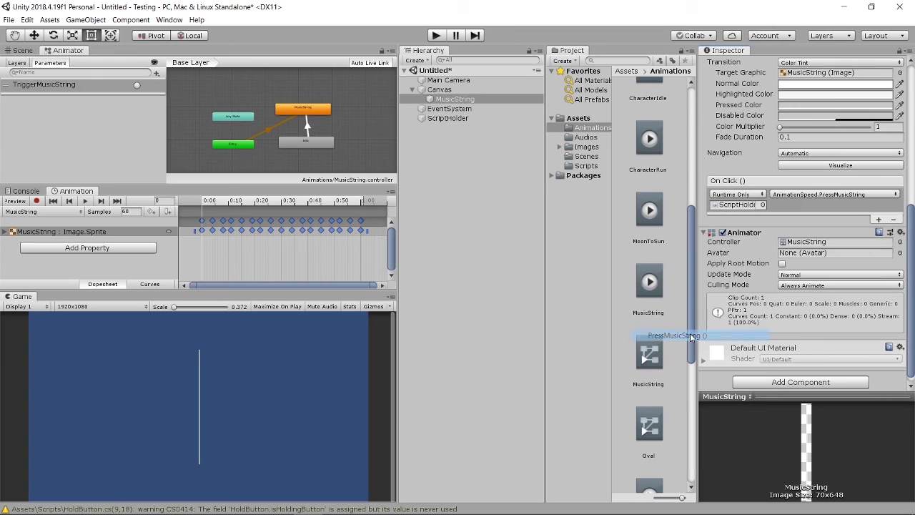
Play-test the scene by activating the music string in the game, check its animator state's progress, and stop playback
click(435, 35)
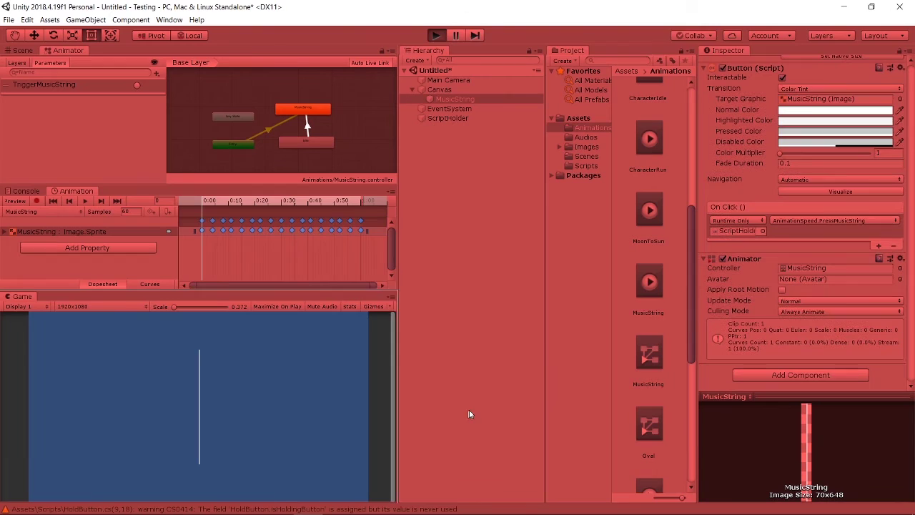
click(201, 401)
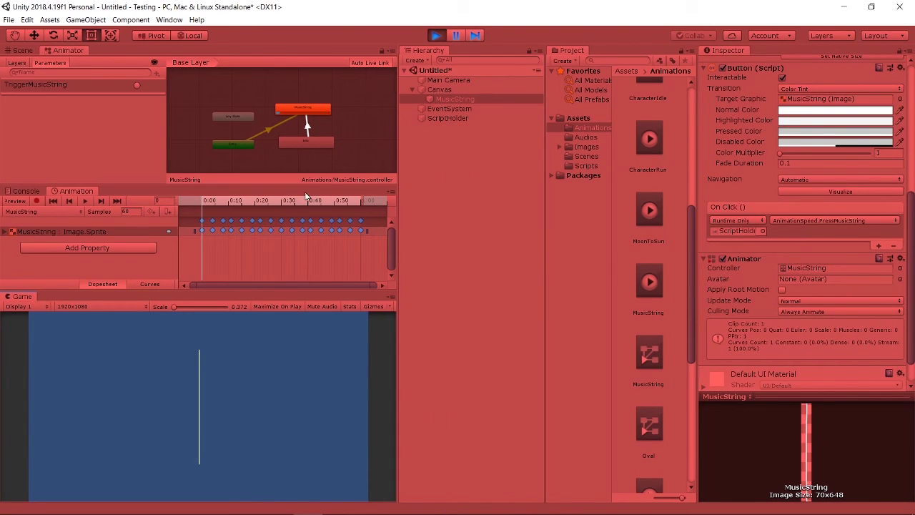
scroll(283, 118, up, 3)
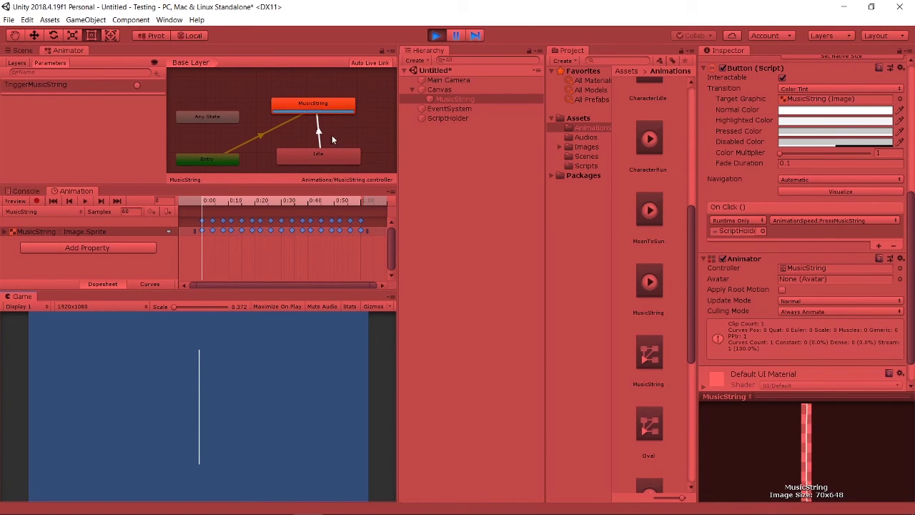
click(436, 35)
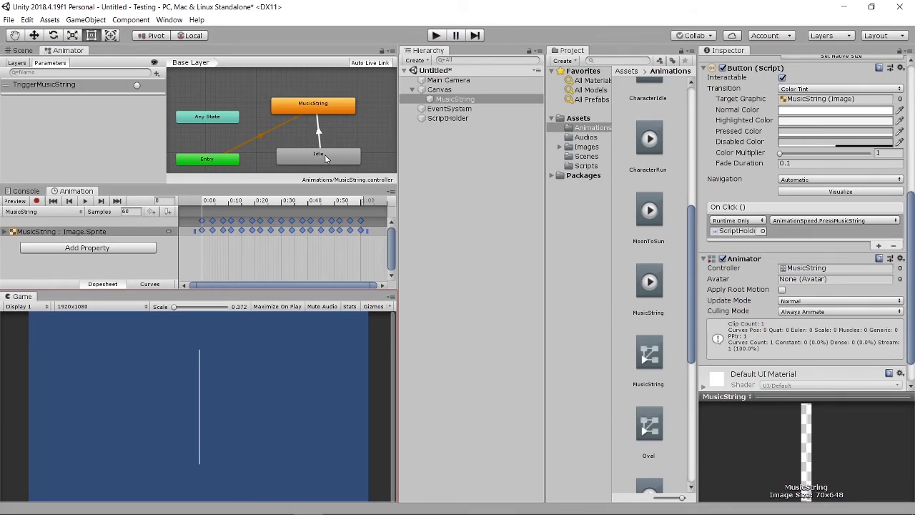
Delete the Idle state from the MusicString animator controller and play-test activating the music string in the game
click(326, 154)
key(Delete)
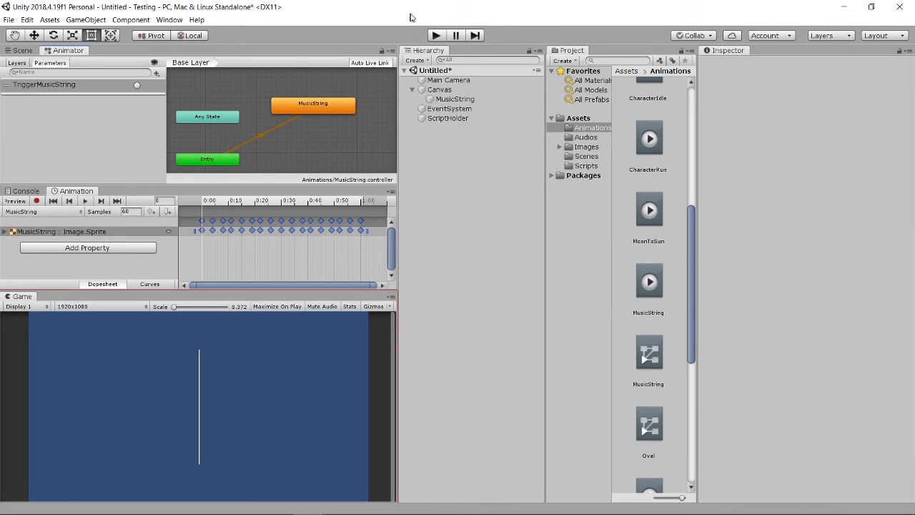
click(435, 35)
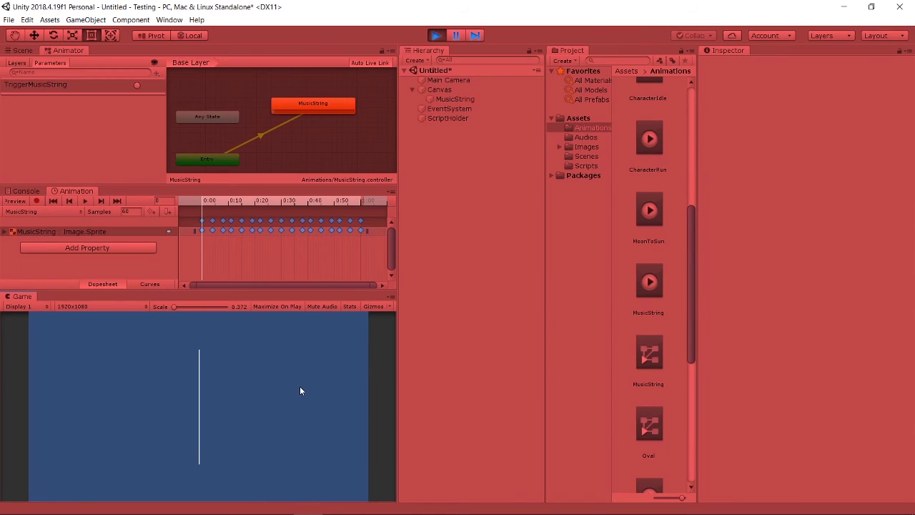
click(201, 412)
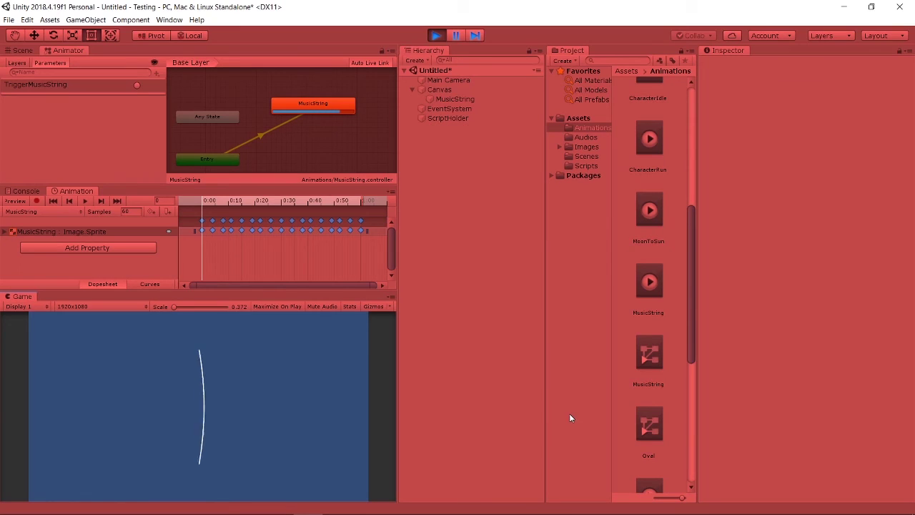
Stop playback and turn off Loop Time for the MusicString animation clip
scroll(661, 386, down, 1)
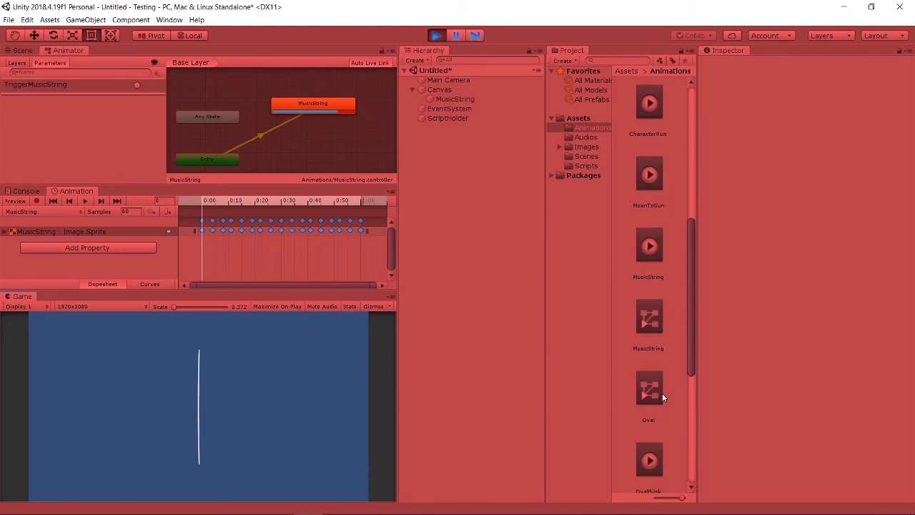
click(661, 243)
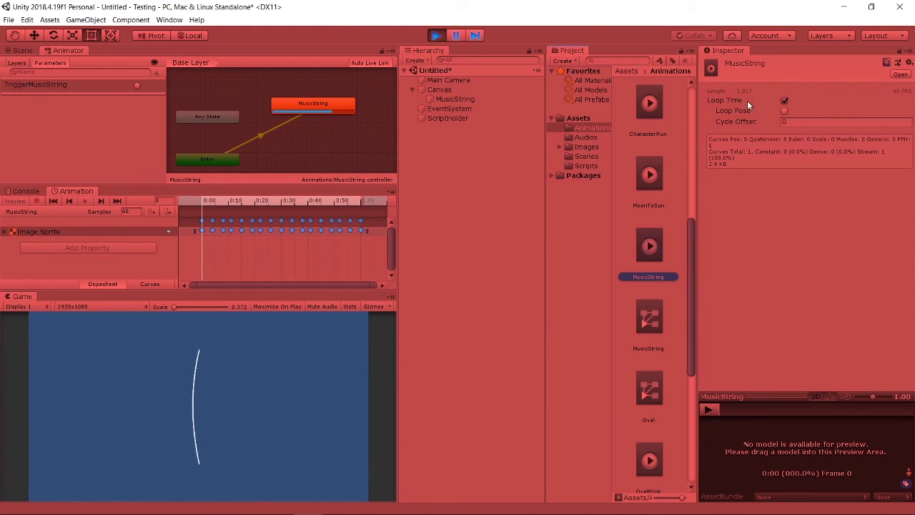
click(435, 36)
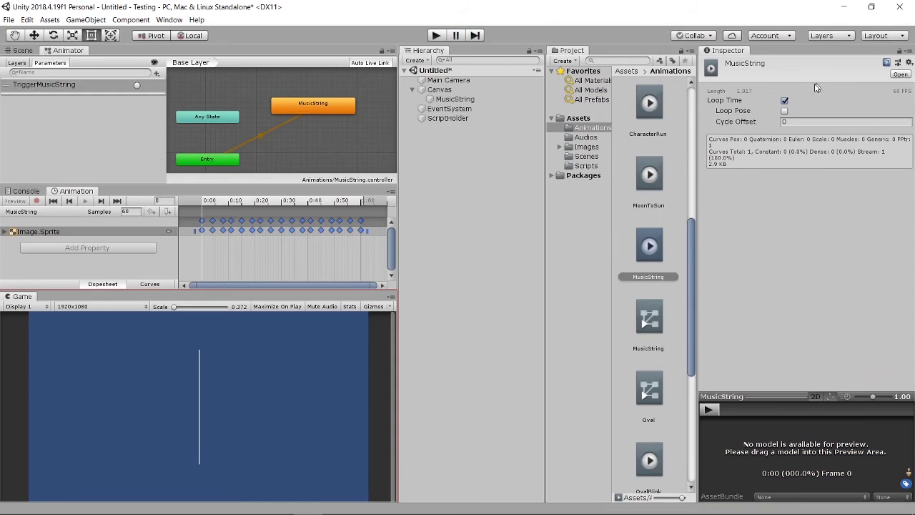
click(785, 101)
Play-test the scene by activating the music string with looping off, and stop playback
click(435, 35)
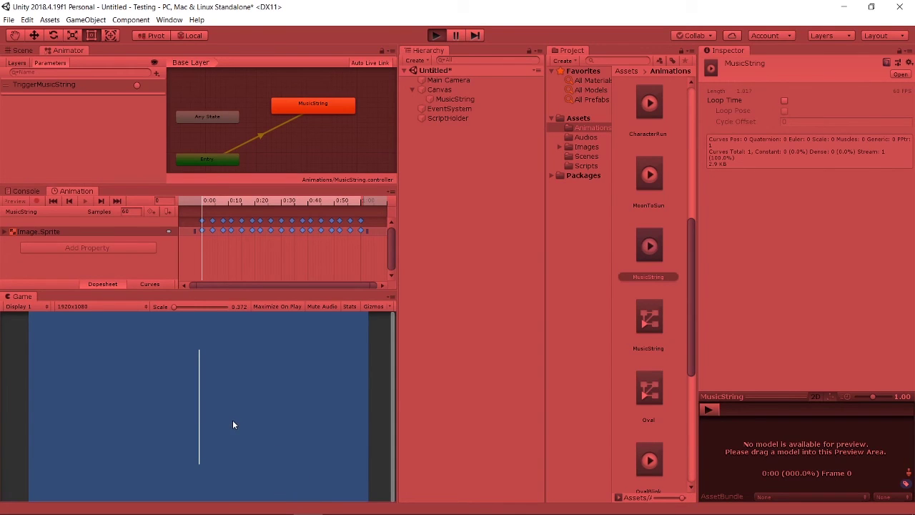
click(200, 412)
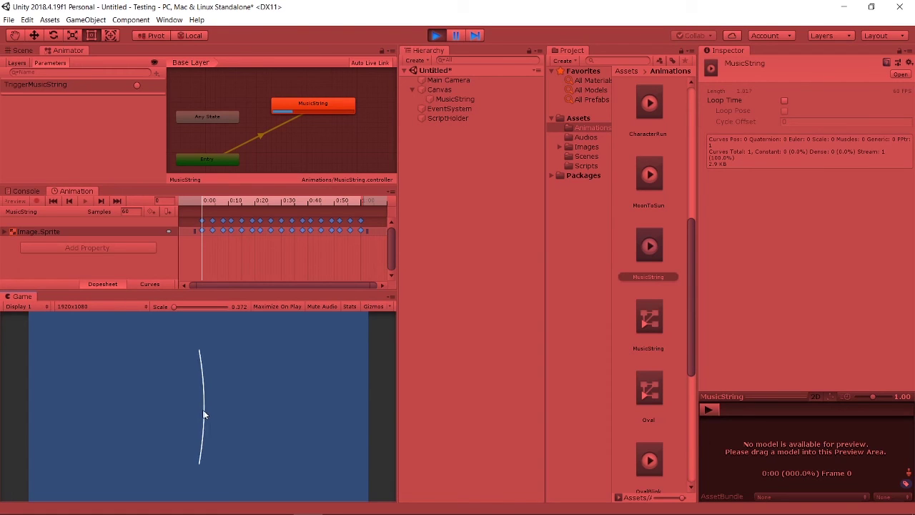
click(436, 35)
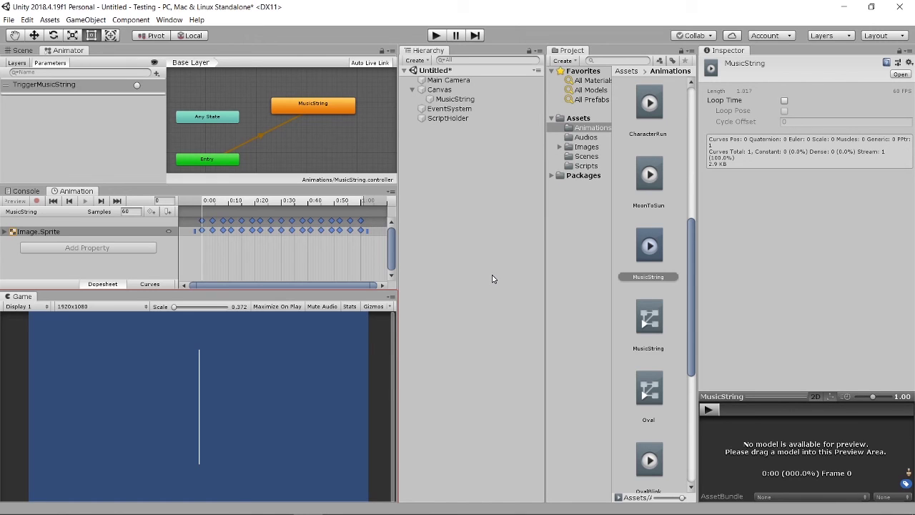
Switch to the browser and review the description and example code on Unity's Animator.speed documentation page
key(alt+Tab)
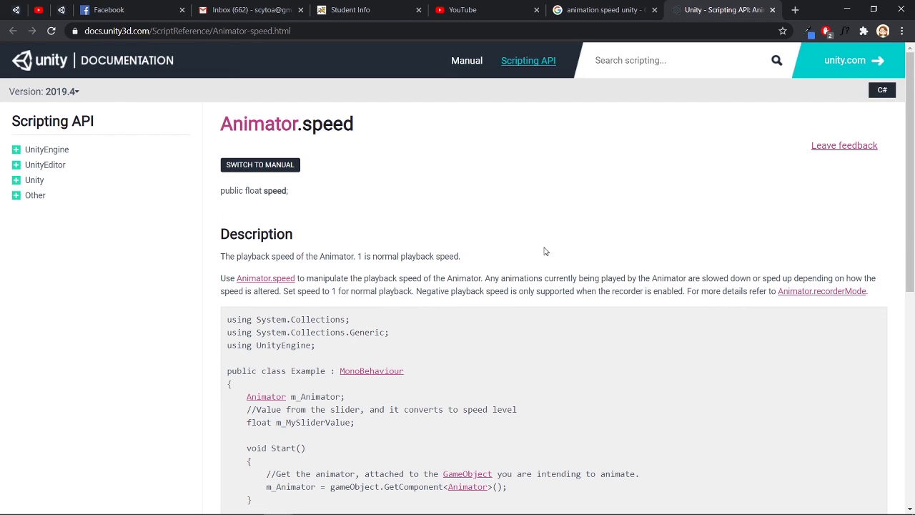
scroll(410, 226, down, 1)
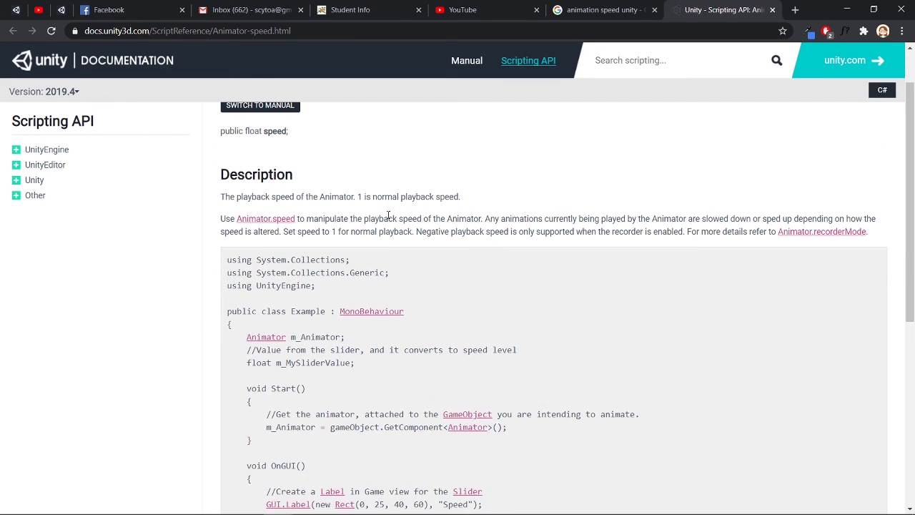